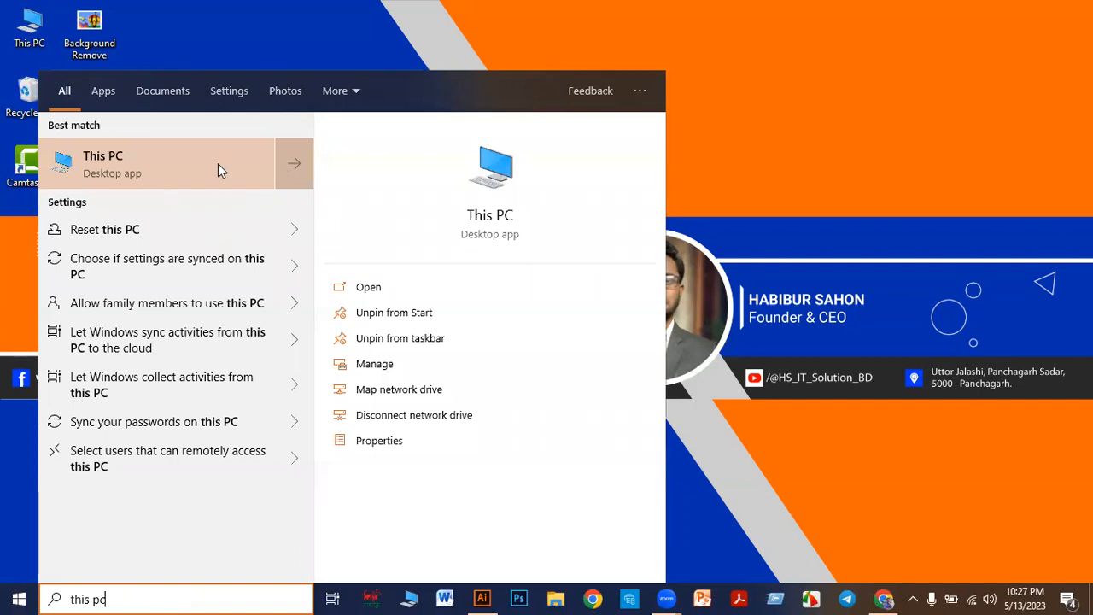
right_click(192, 165)
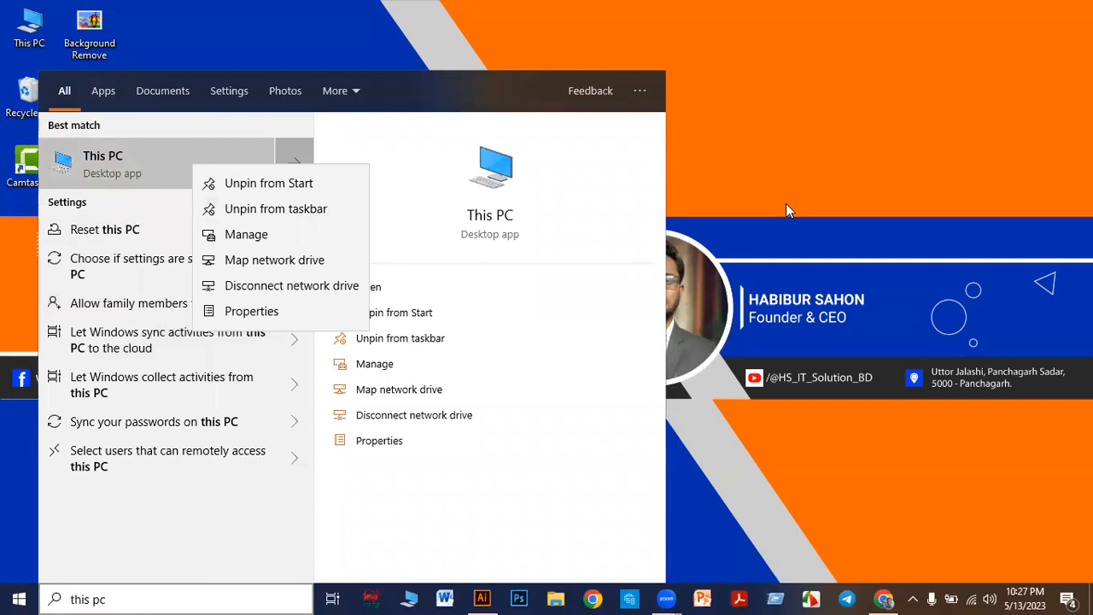
click(315, 26)
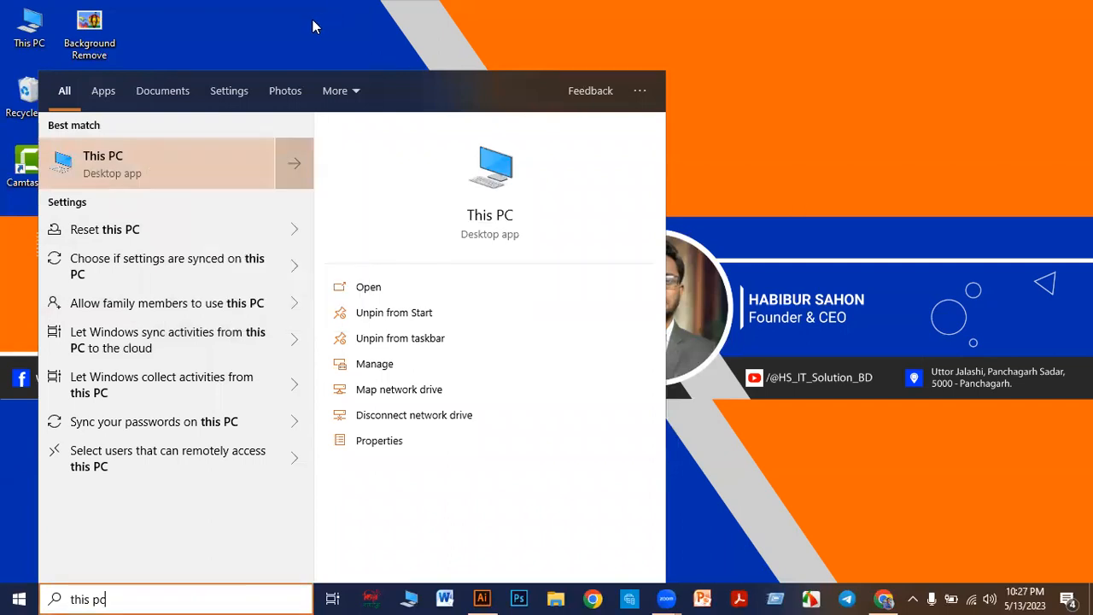
click(314, 26)
Step: Open Computer Management for This PC from the desktop and move its window clear of the desktop icons
double_click(31, 34)
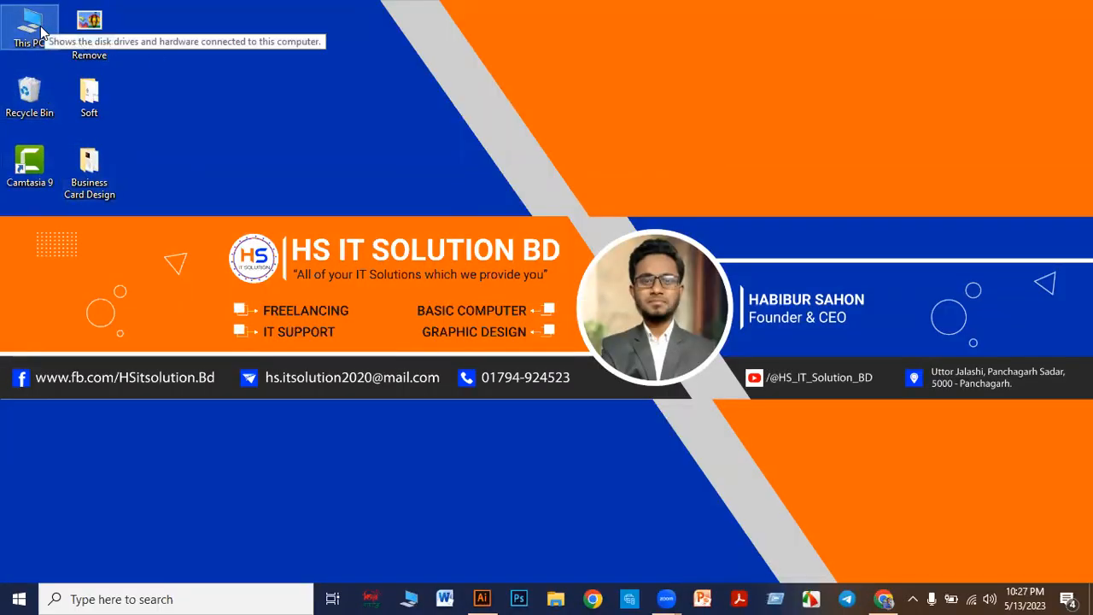
right_click(40, 34)
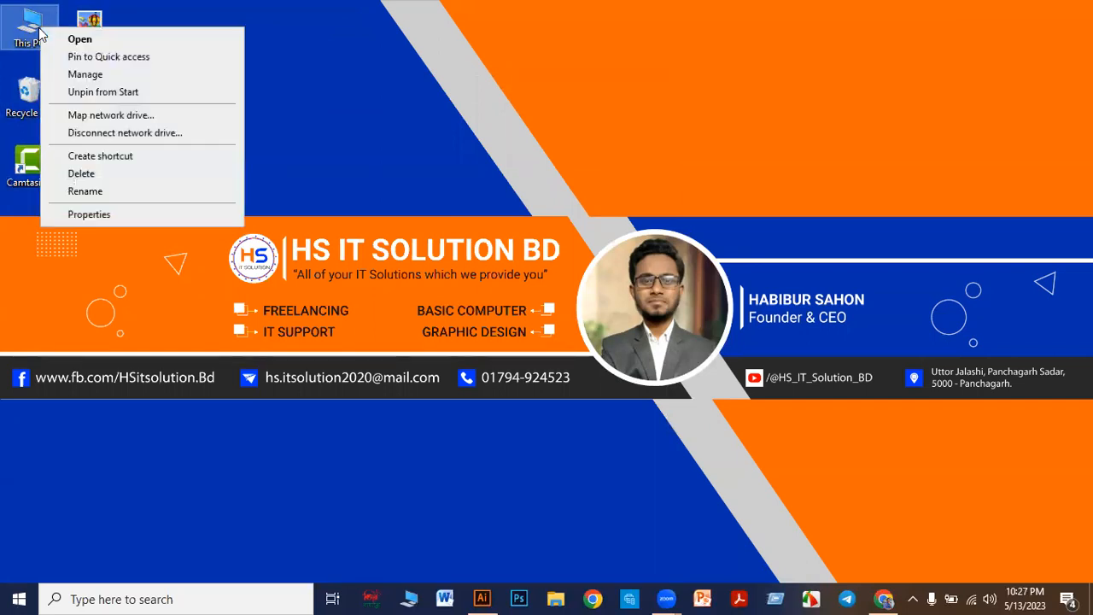
click(114, 75)
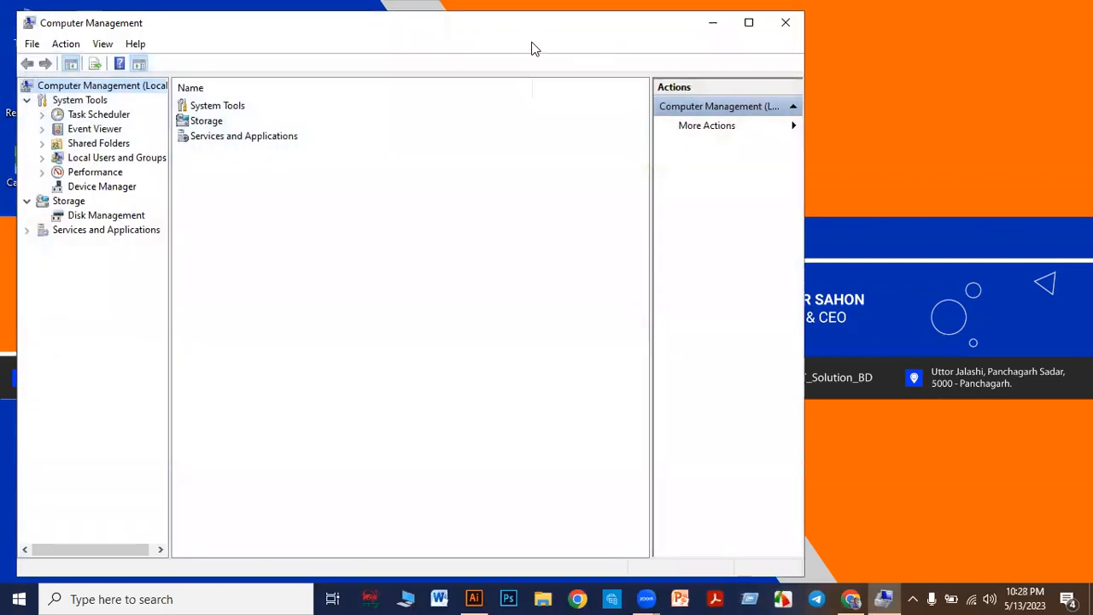
drag(532, 27, 647, 17)
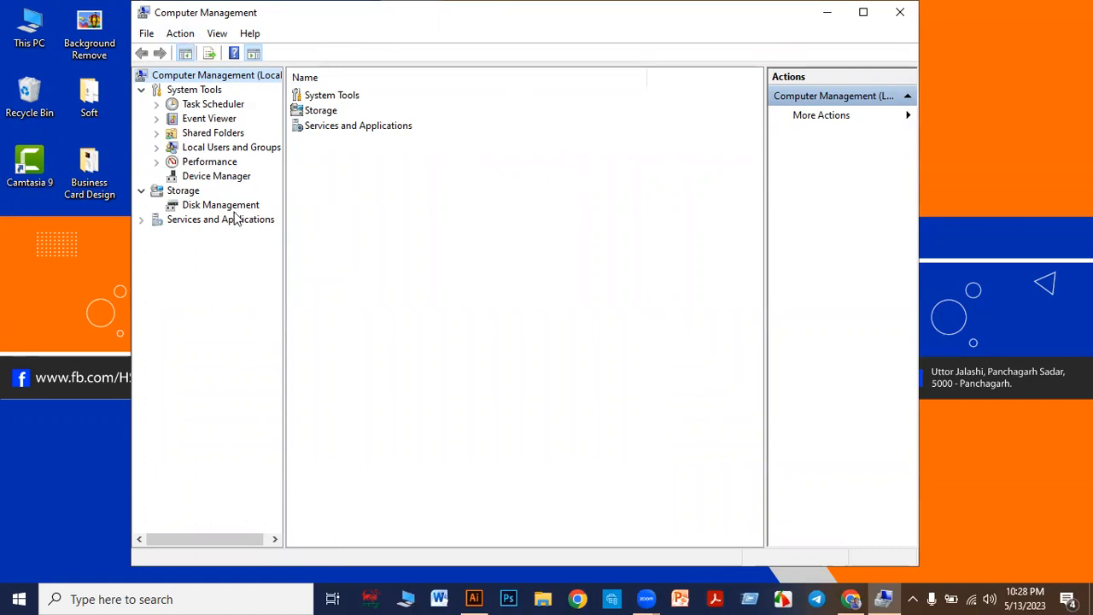
Step: Expand Event Viewer and Windows Logs, widen the console tree to fit the names, and open the Application log
click(157, 122)
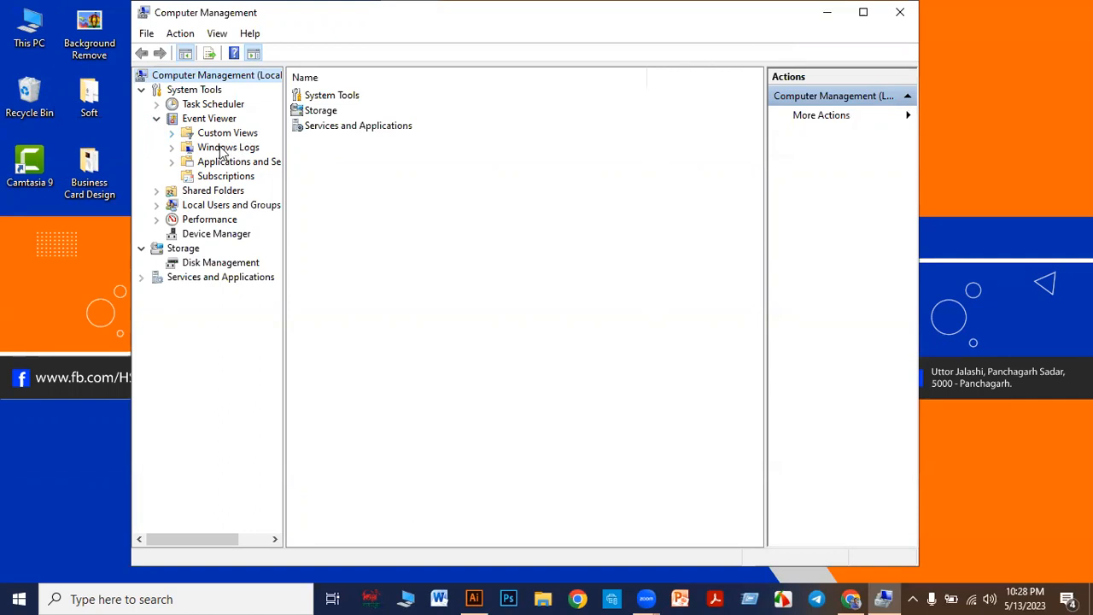
click(172, 148)
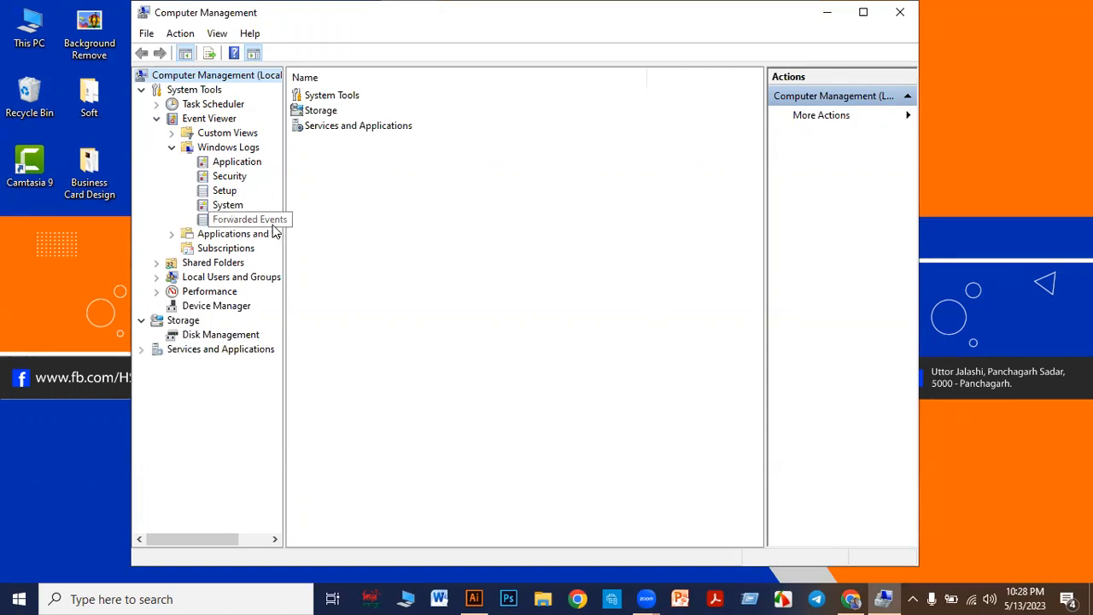
drag(285, 238, 349, 251)
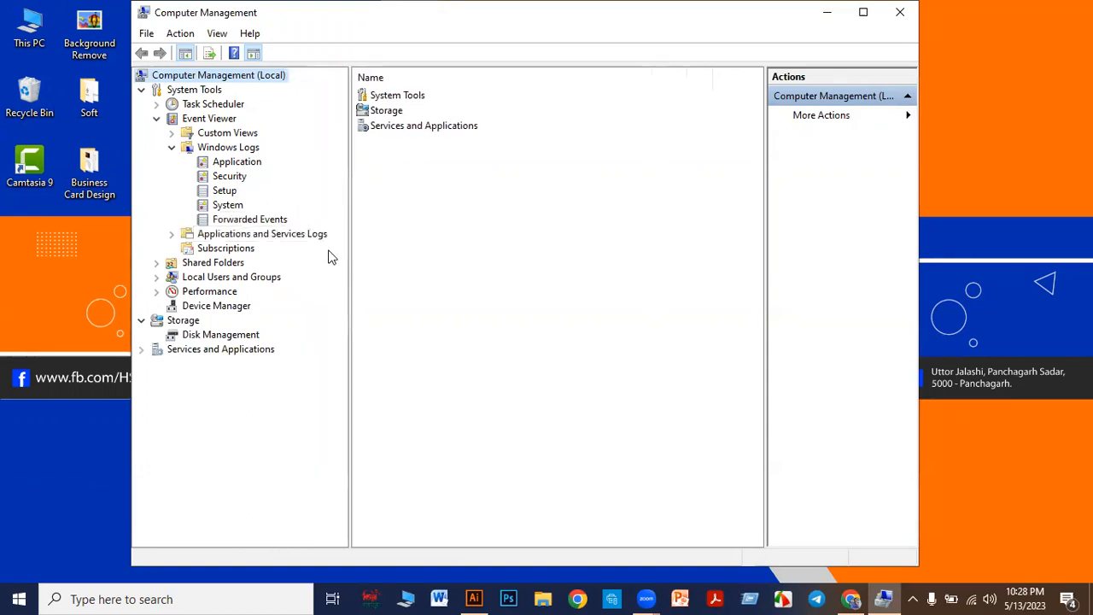
click(237, 164)
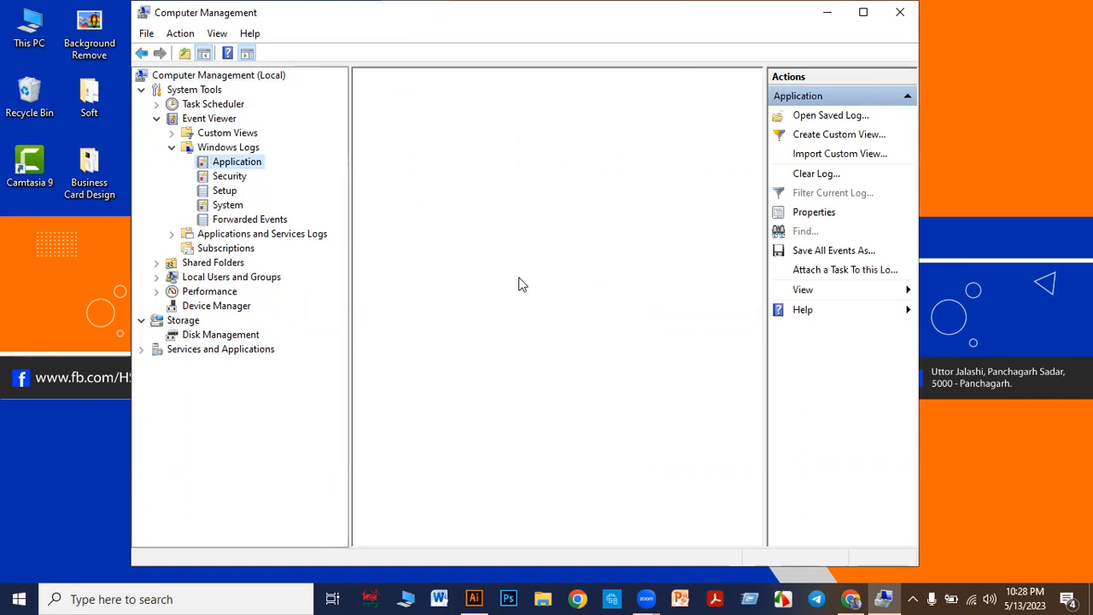
right_click(973, 101)
click(997, 147)
right_click(999, 94)
click(1001, 138)
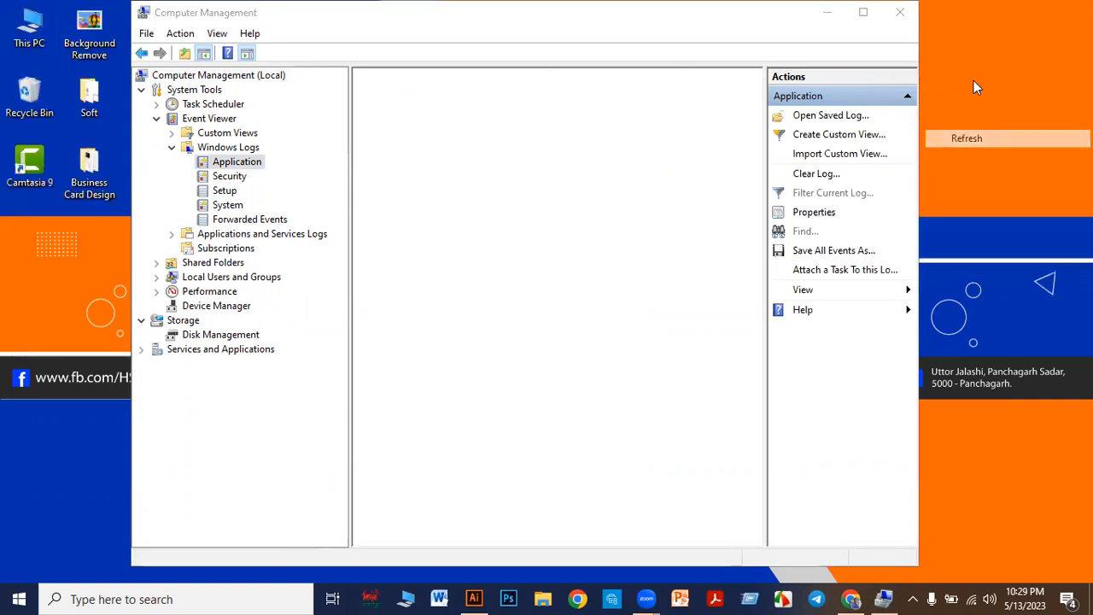
right_click(974, 81)
click(1001, 137)
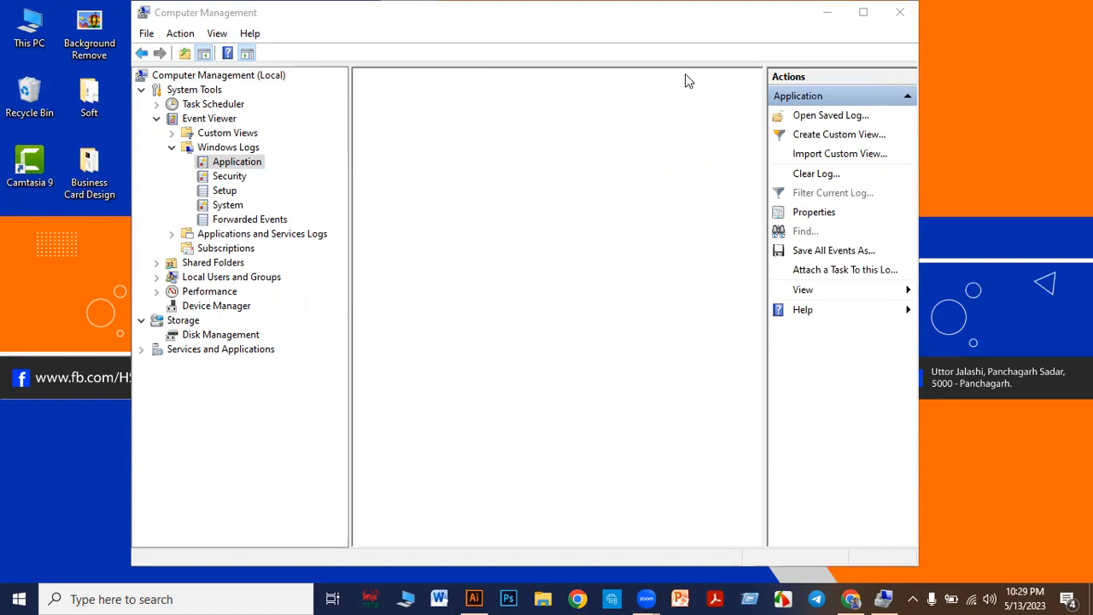
right_click(1007, 56)
click(960, 100)
right_click(961, 25)
click(958, 75)
right_click(962, 56)
click(978, 101)
right_click(991, 63)
click(1009, 107)
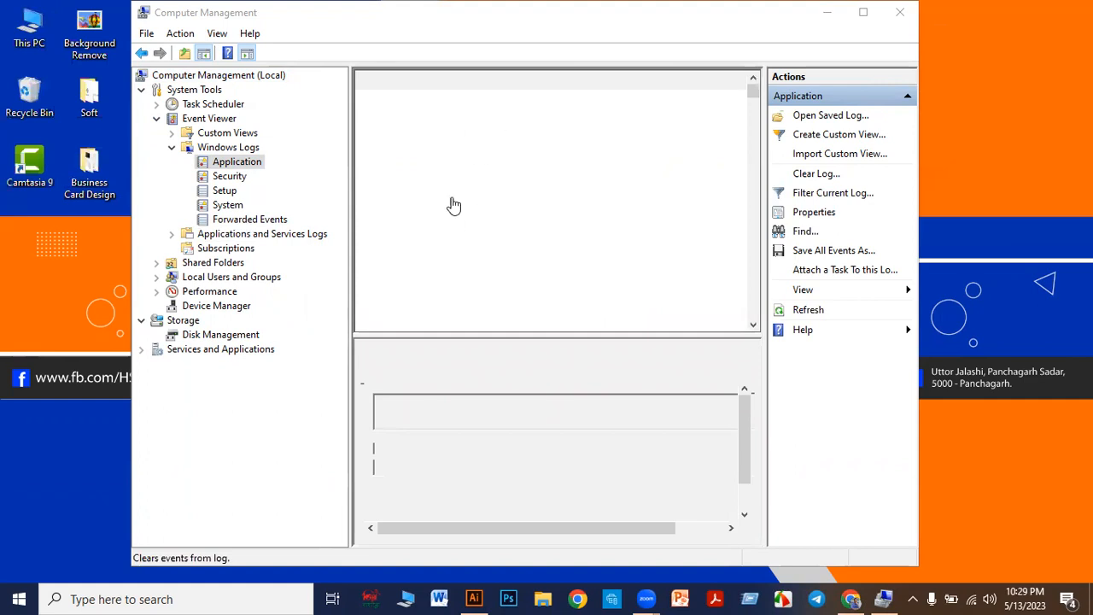
right_click(959, 54)
click(979, 105)
right_click(970, 73)
click(992, 119)
right_click(961, 76)
click(981, 118)
right_click(980, 34)
click(1006, 75)
right_click(970, 22)
click(989, 66)
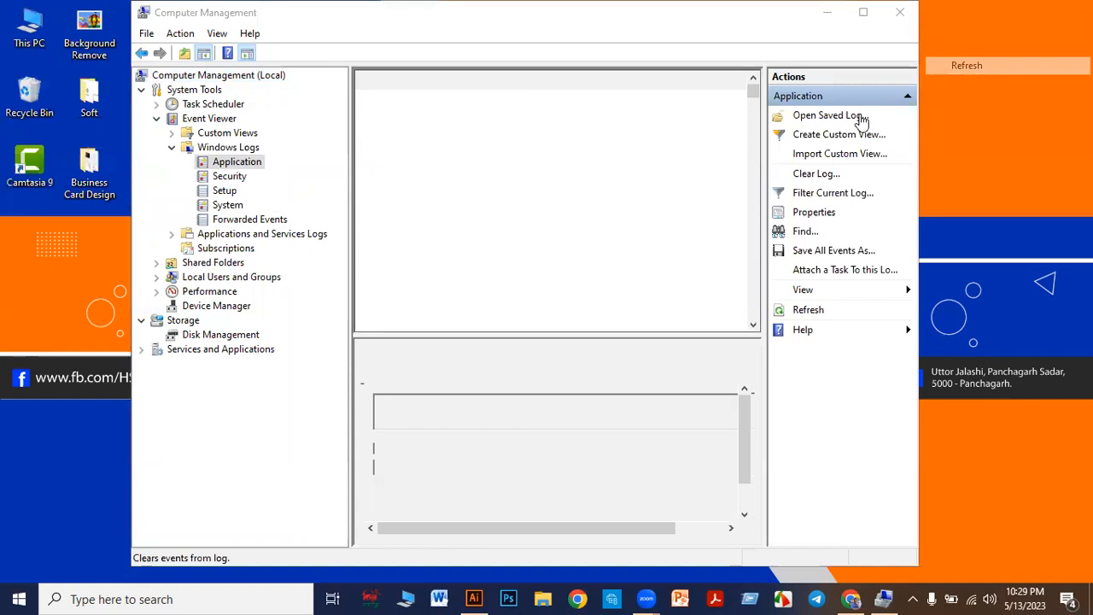
right_click(981, 56)
click(982, 103)
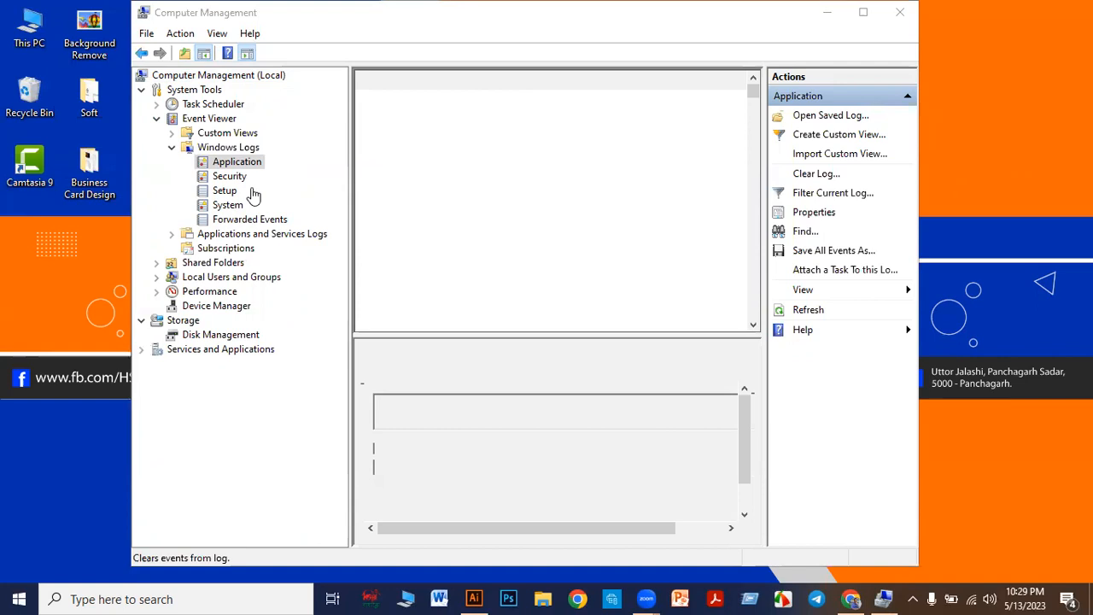
right_click(967, 53)
click(576, 227)
right_click(970, 53)
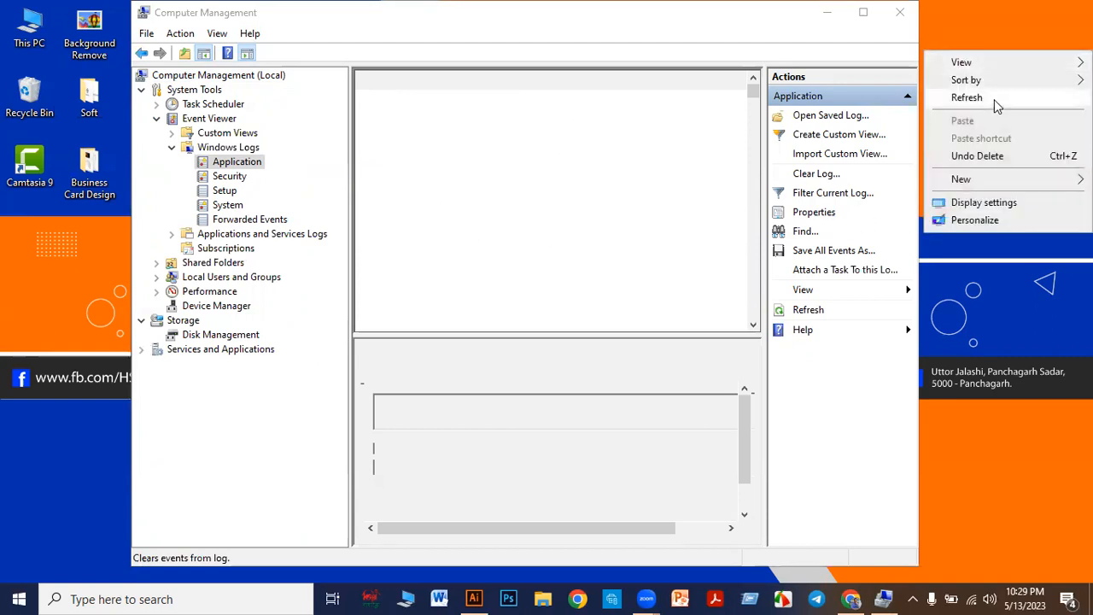
click(994, 99)
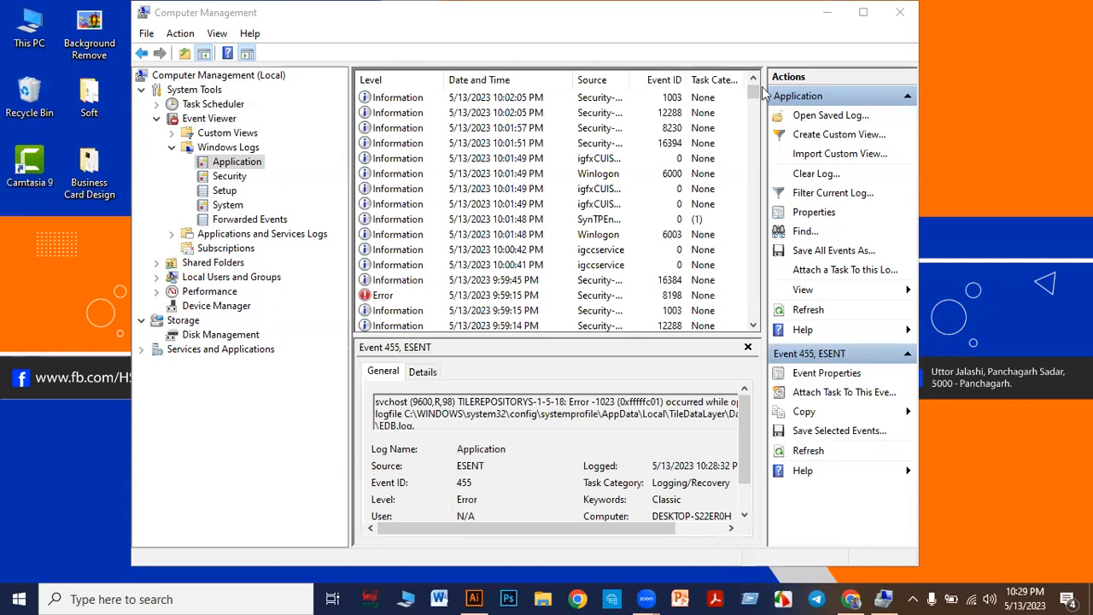
Step: Examine the newest events in the Application log, including the ESENT errors and the gupdate entry
mouse_move(754, 100)
mouse_down()
mouse_move(755, 316)
mouse_move(757, 80)
mouse_up()
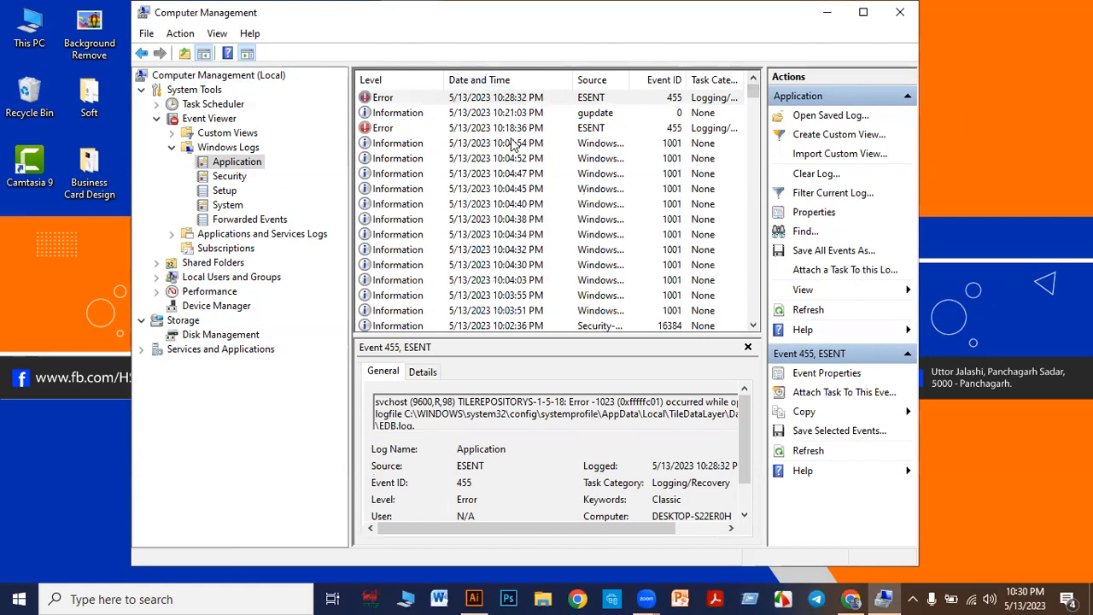
click(546, 112)
click(495, 128)
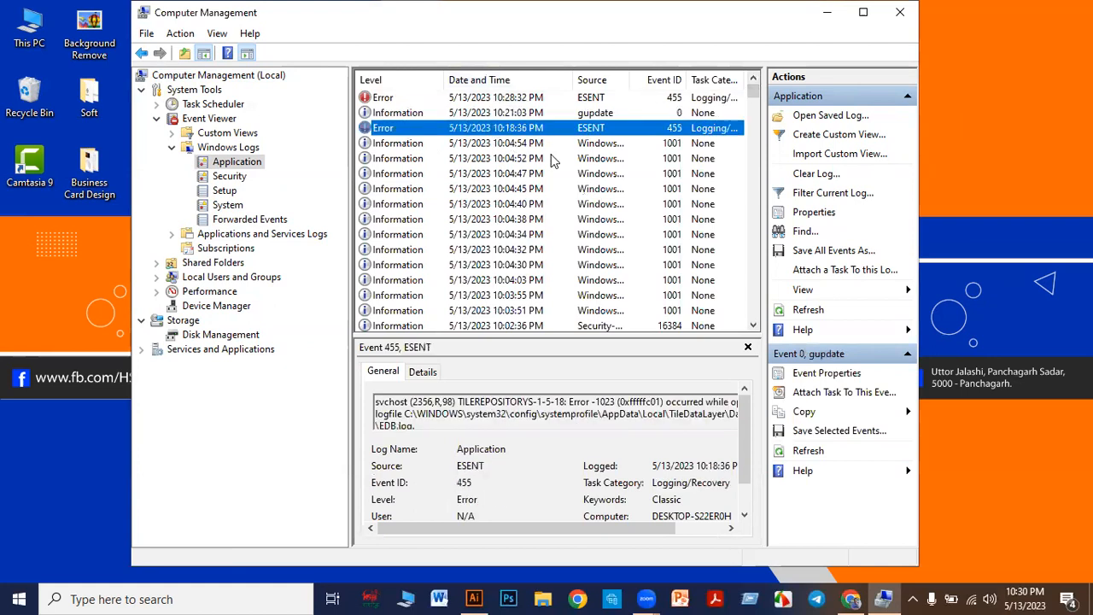
click(543, 145)
click(539, 159)
click(525, 115)
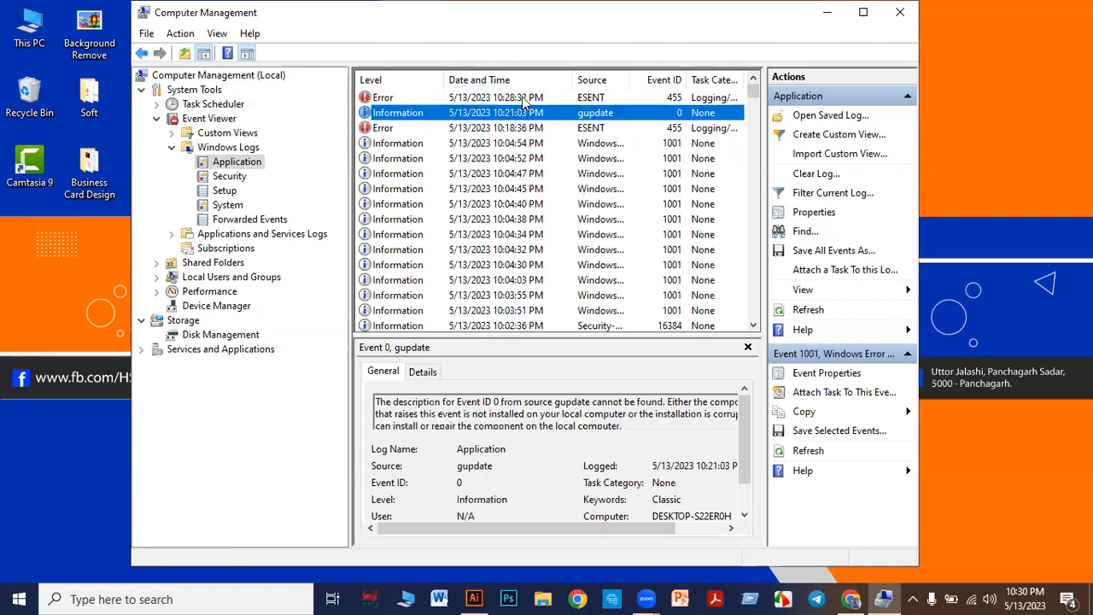
click(524, 99)
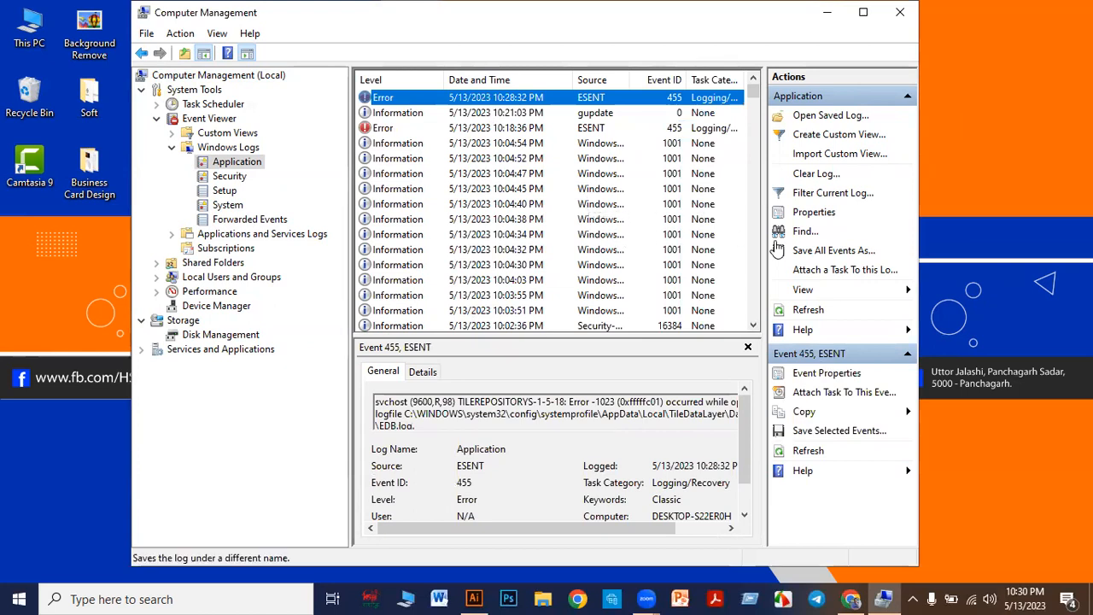
Step: Clear the Application log without saving its contents and refresh the desktop
click(808, 176)
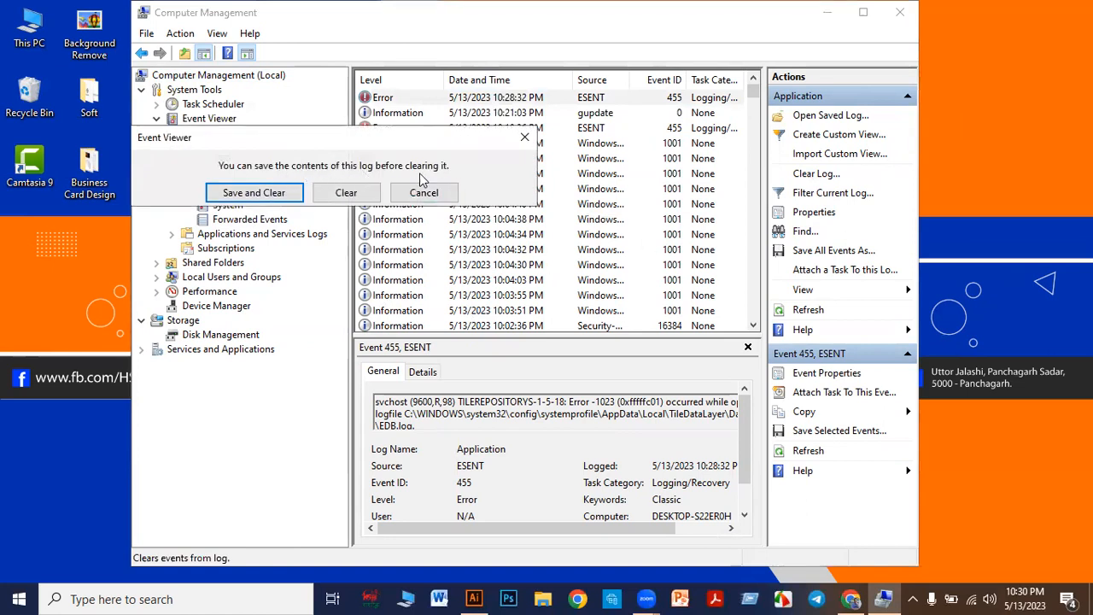
click(345, 193)
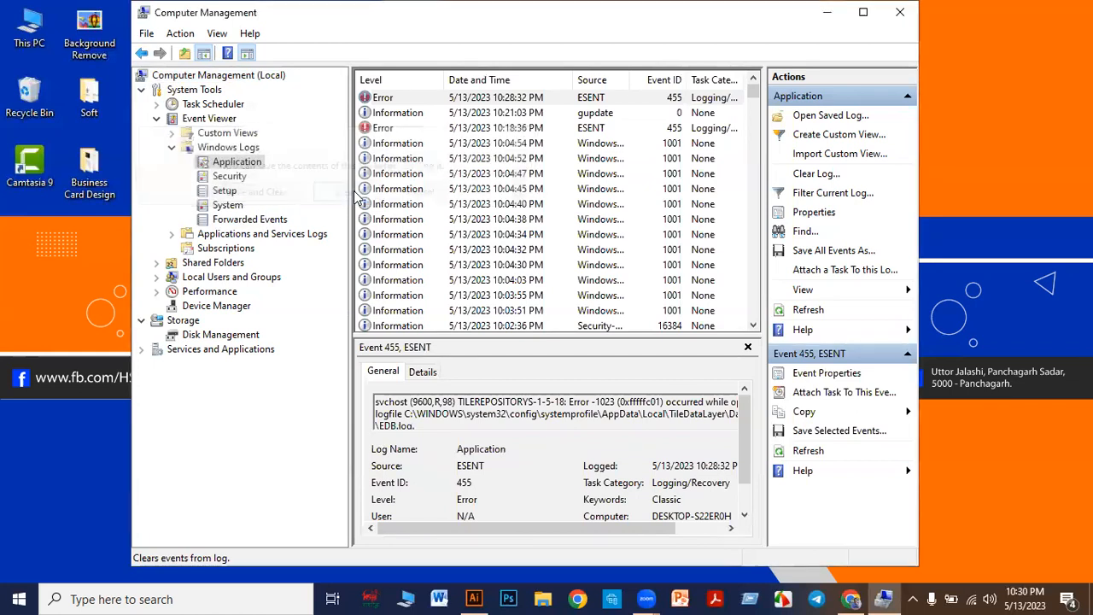
right_click(978, 98)
click(952, 139)
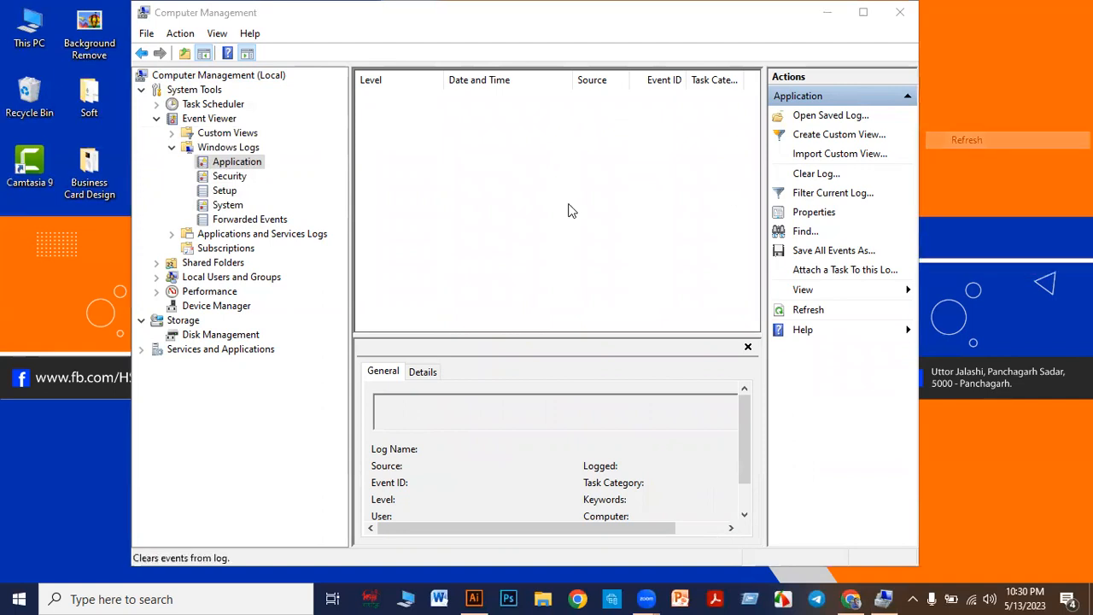
Step: Clear the Security log without saving its contents and reopen it to check the event list
click(229, 176)
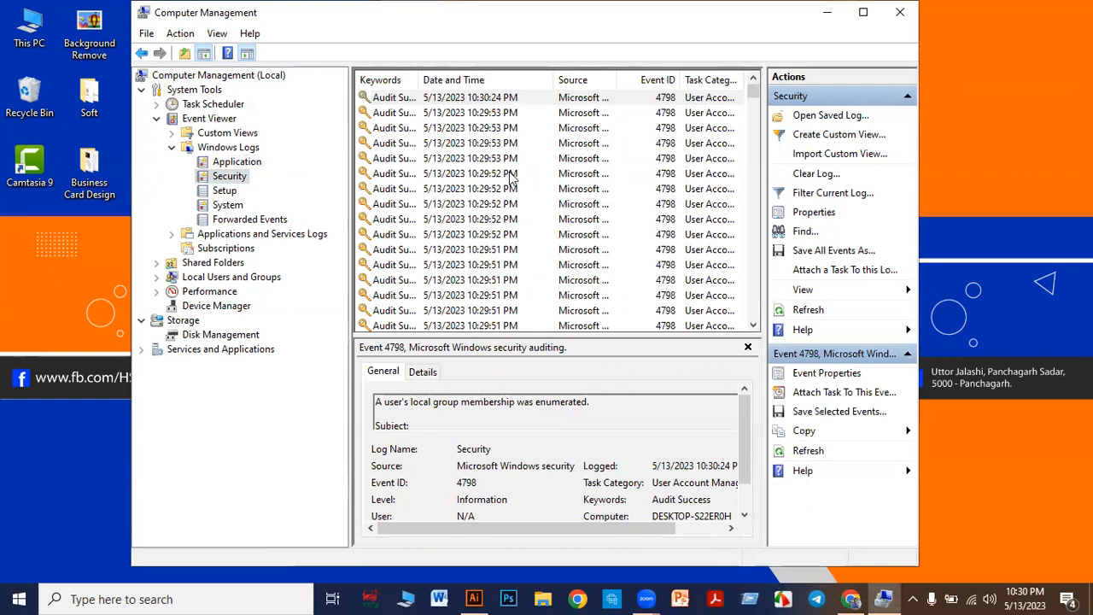
scroll(511, 176, down, 4)
scroll(510, 177, up, 4)
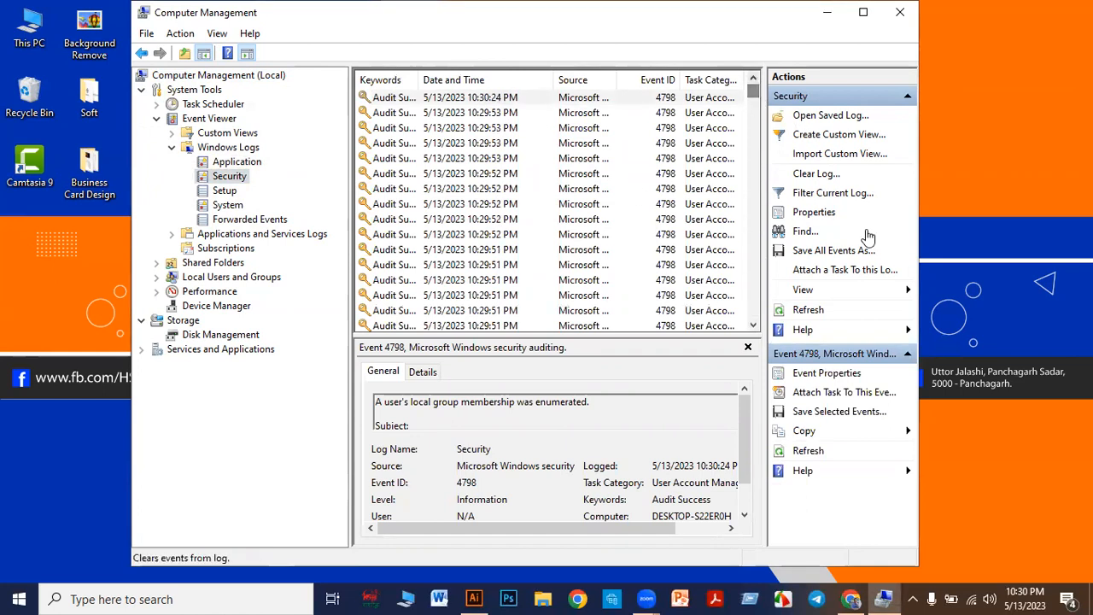
click(807, 175)
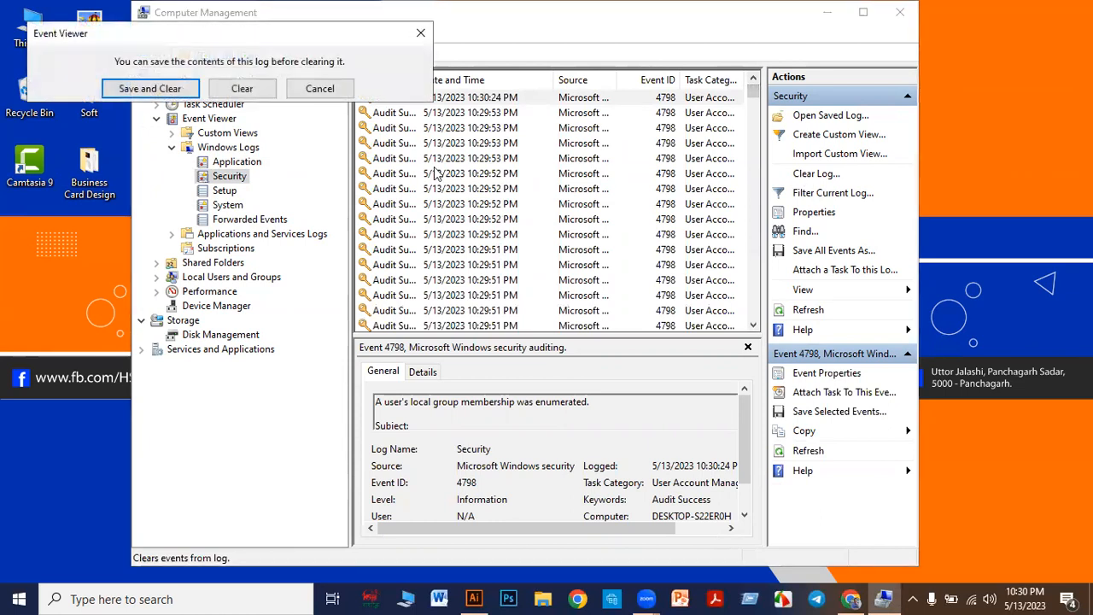
click(244, 88)
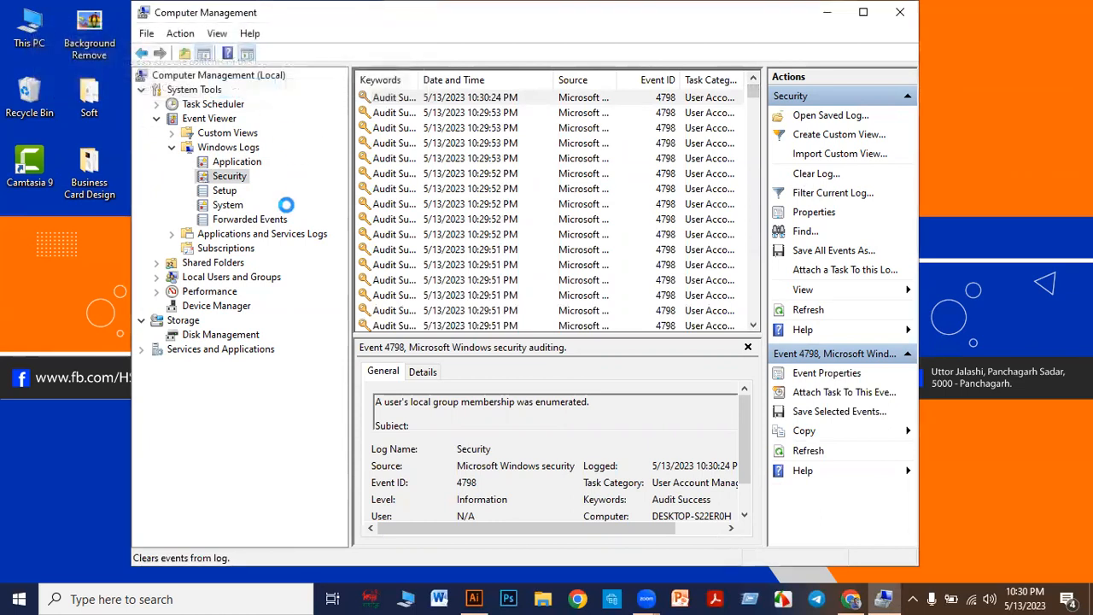
click(226, 192)
click(227, 176)
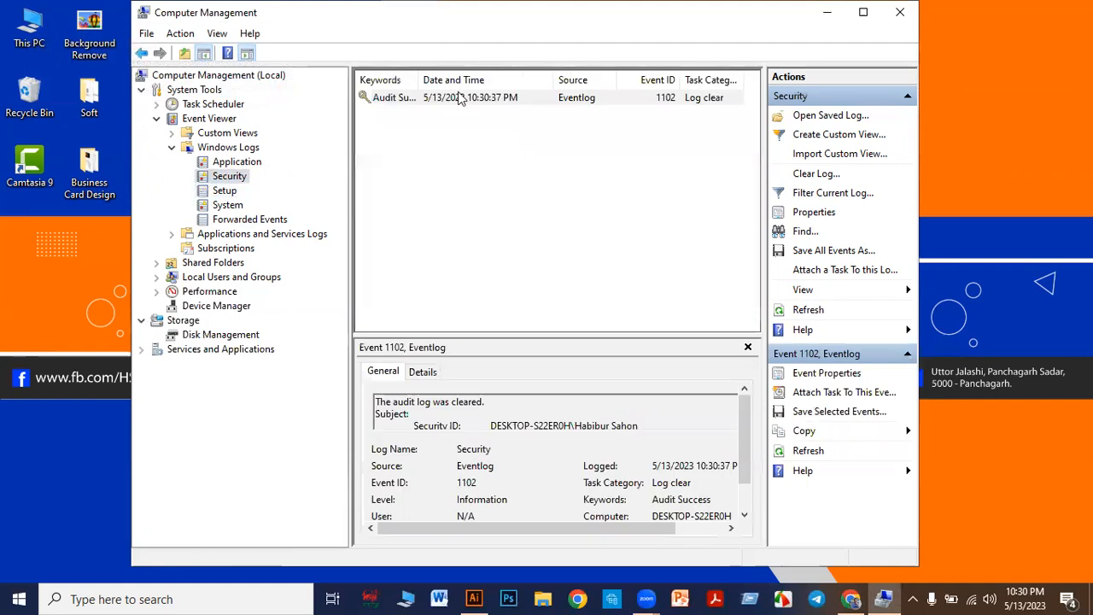
Step: View the Setup log and clear the System log without saving its contents
click(219, 192)
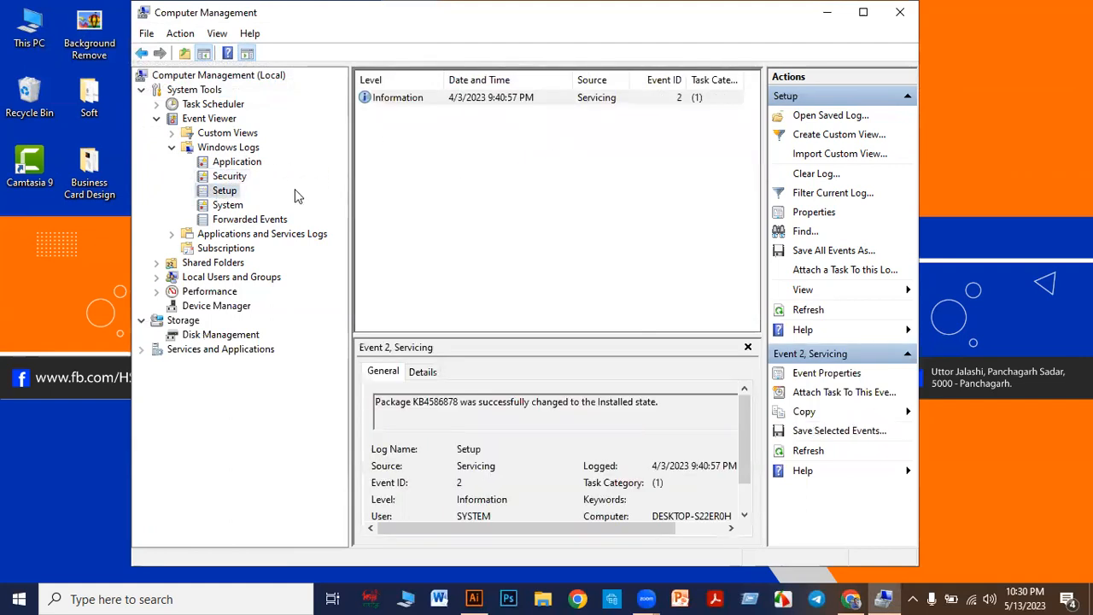
click(228, 205)
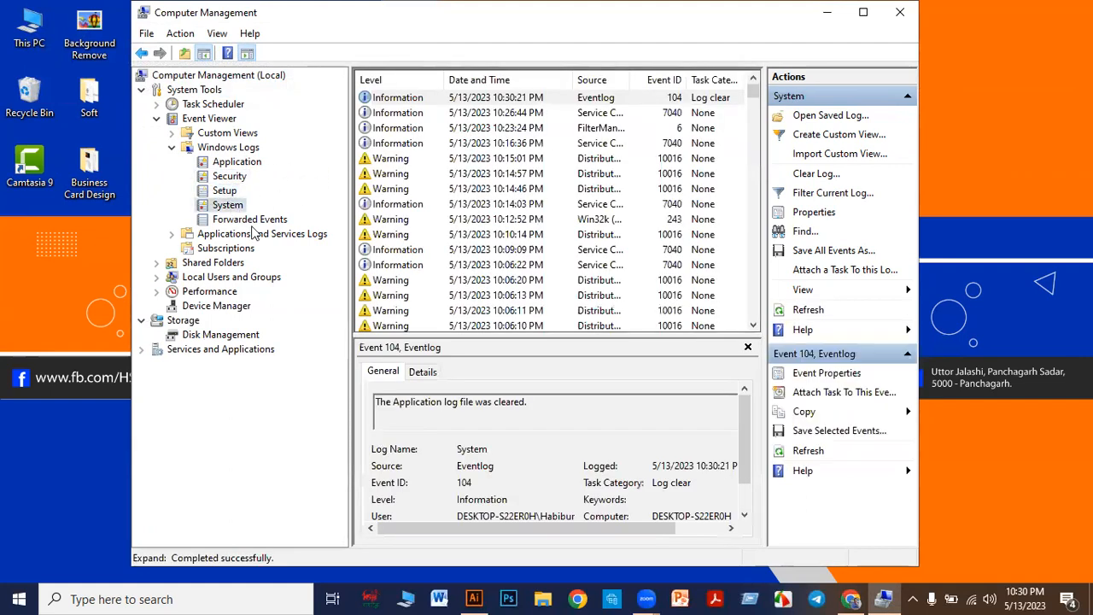
click(813, 174)
click(271, 108)
Step: Check the Forwarded Events and Hardware Events logs and expand the Intel folder under Applications and Services Logs
click(252, 219)
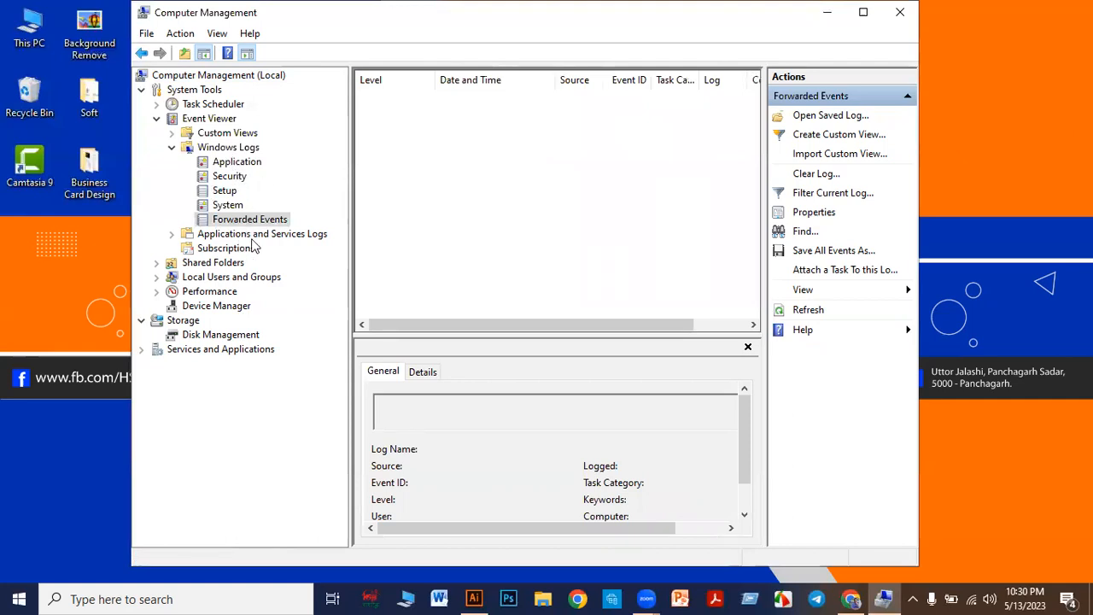
click(173, 235)
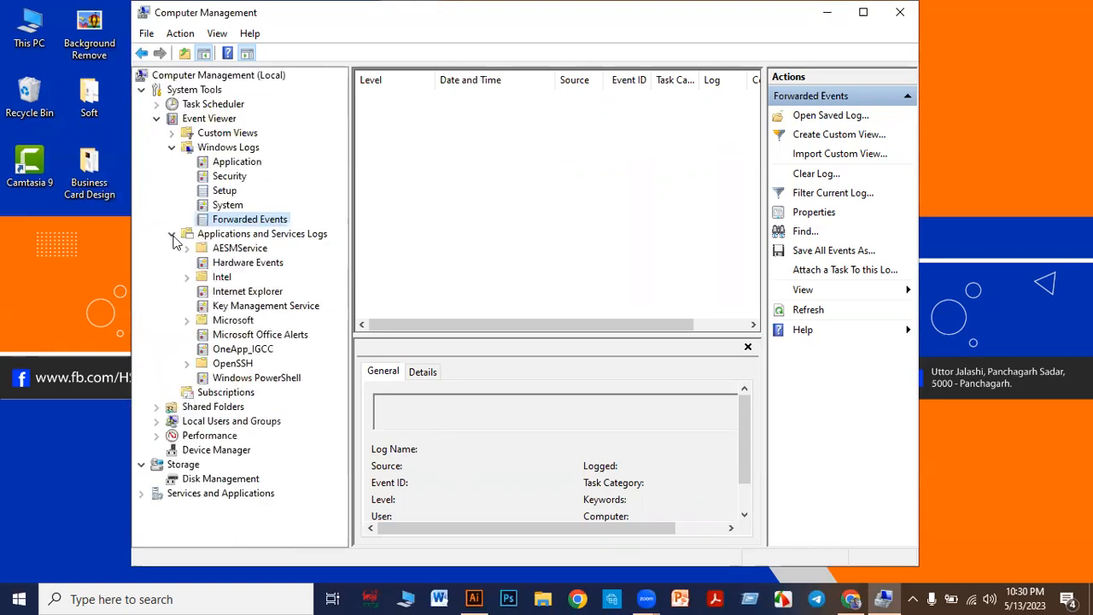
click(256, 263)
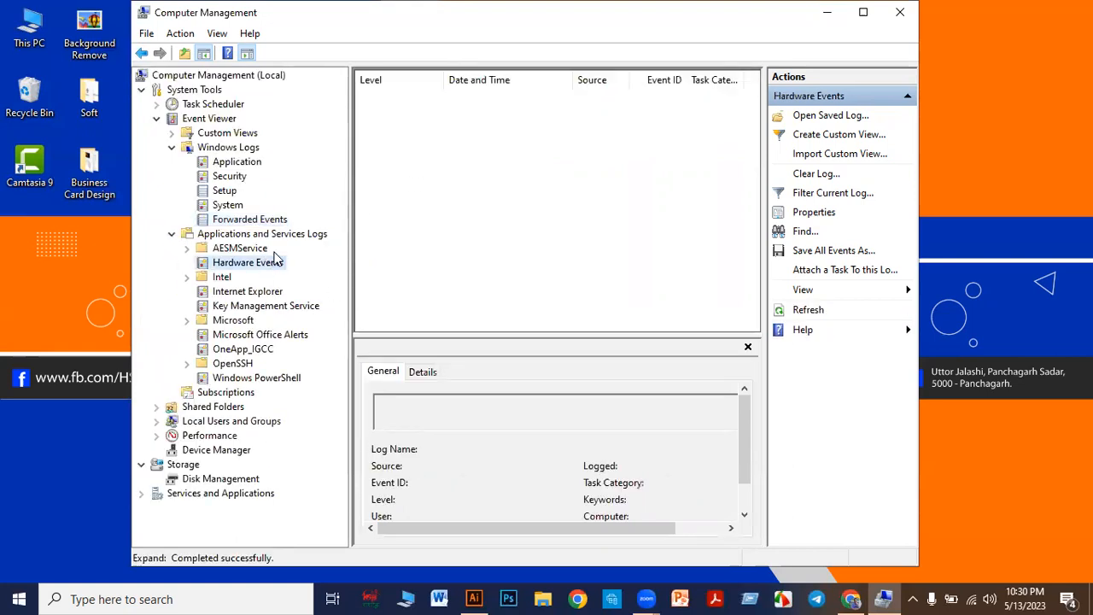
click(190, 278)
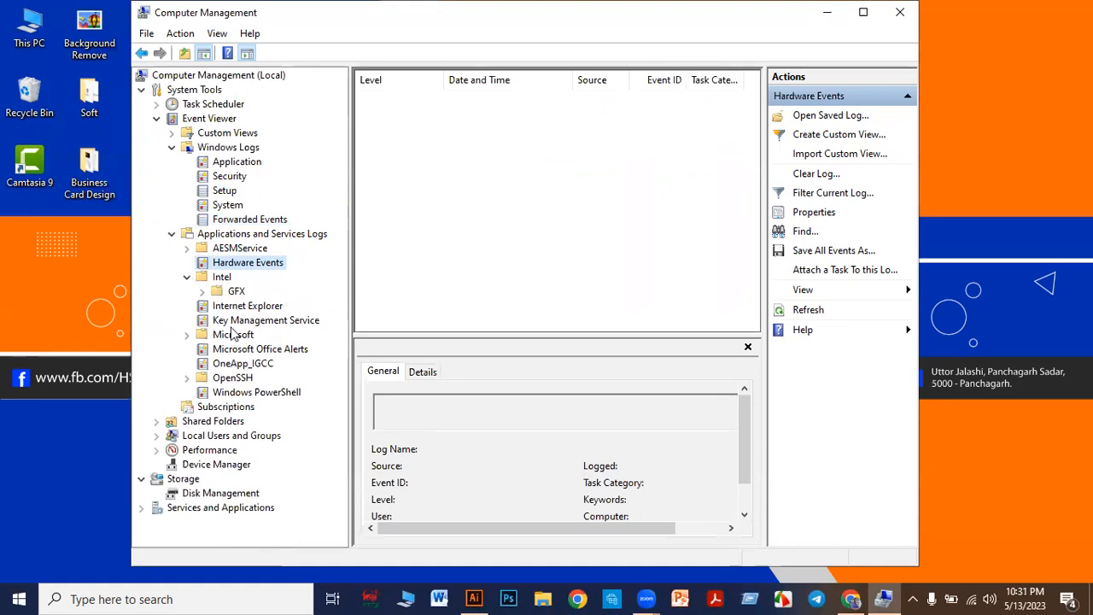
Step: Check the Internet Explorer and Key Management Service logs and clear the Microsoft Office Alerts log without saving its contents
click(246, 306)
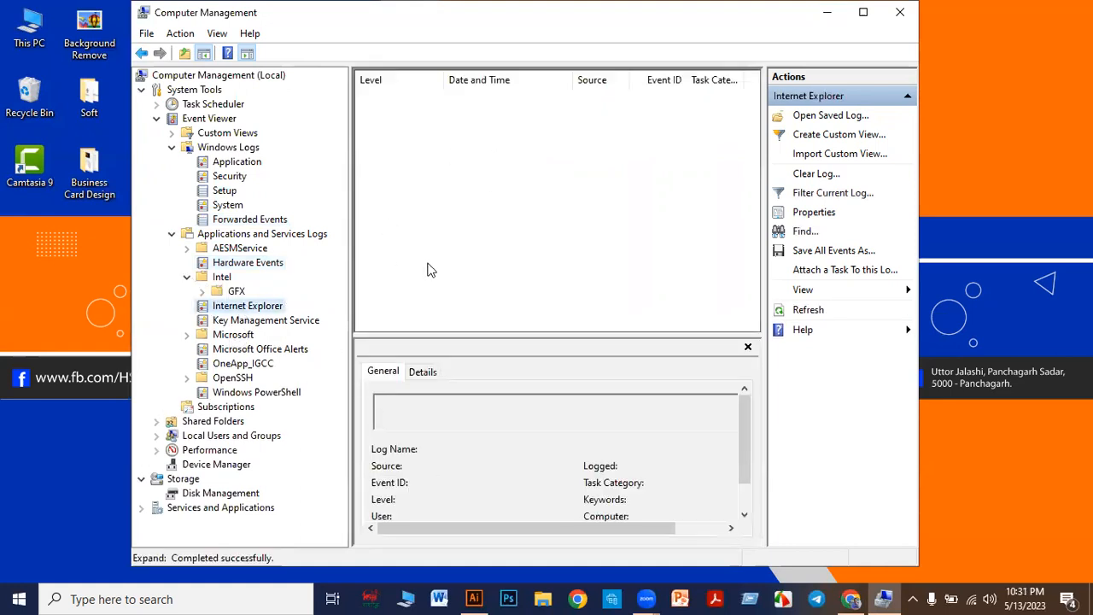
click(269, 320)
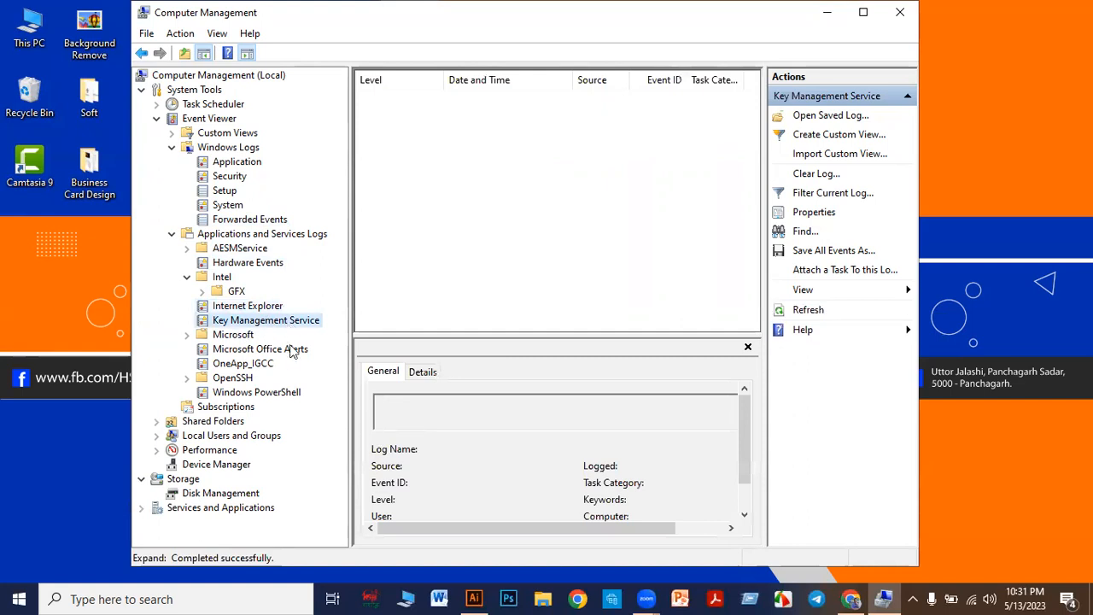
click(249, 350)
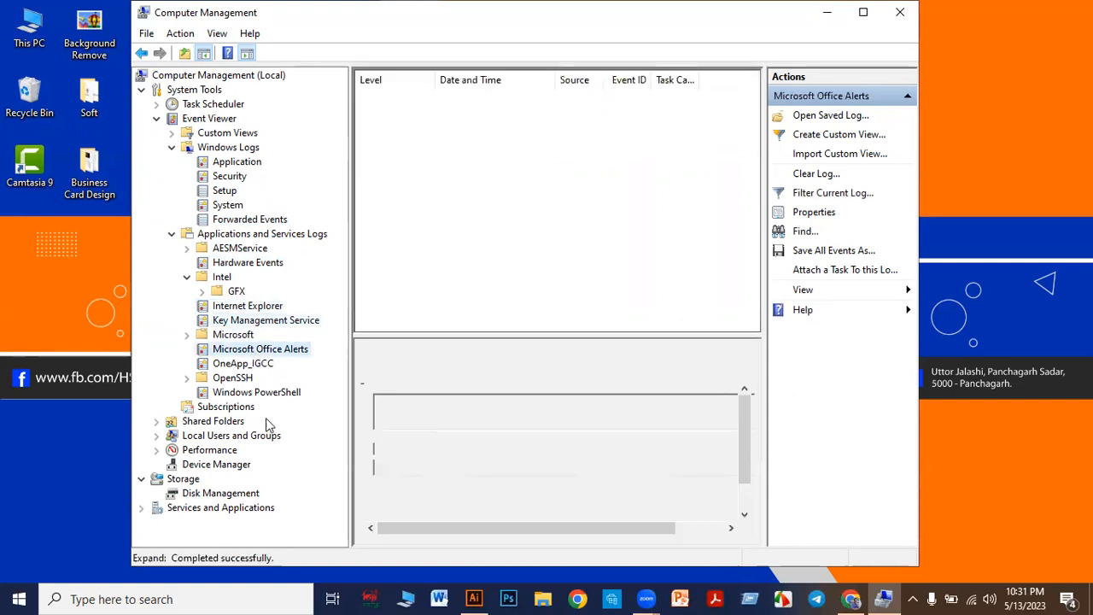
click(803, 175)
click(283, 129)
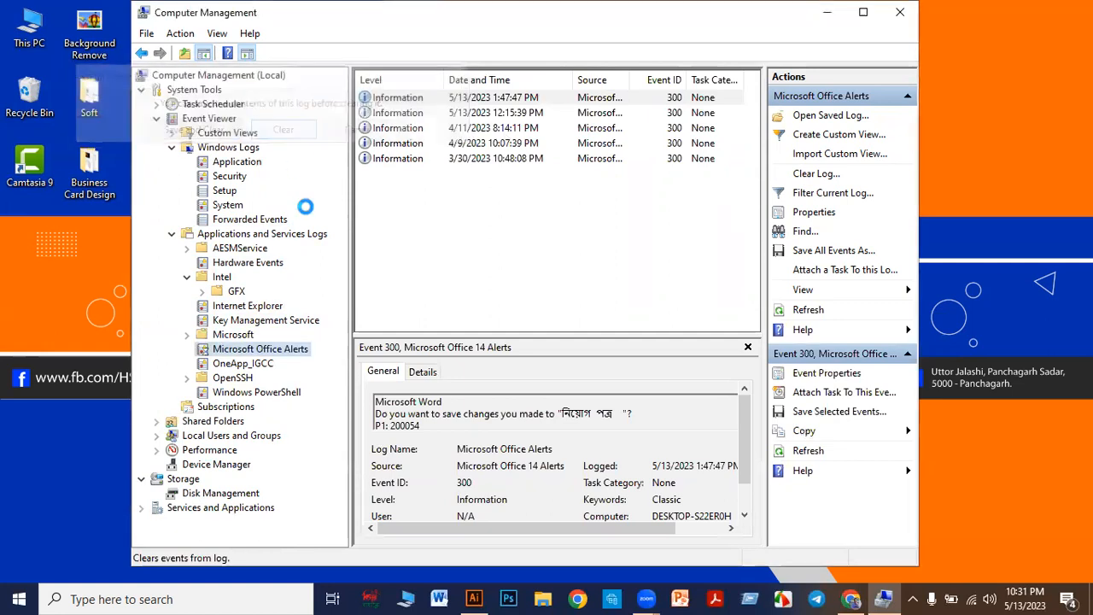
Step: Clear the OneApp_IGCC and Windows PowerShell logs without saving their contents
click(264, 366)
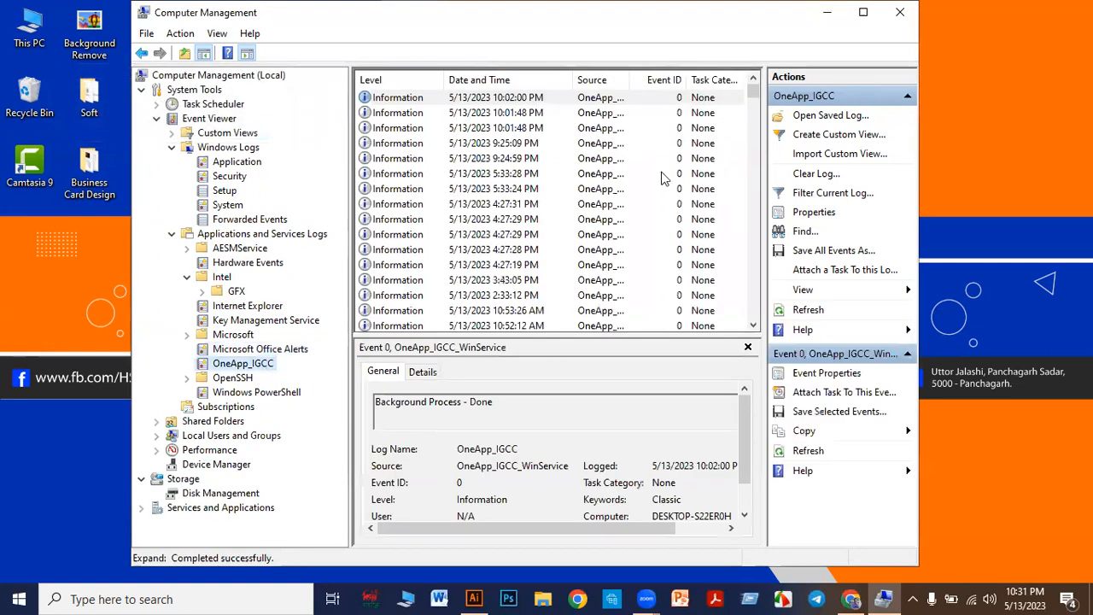
click(801, 175)
click(305, 152)
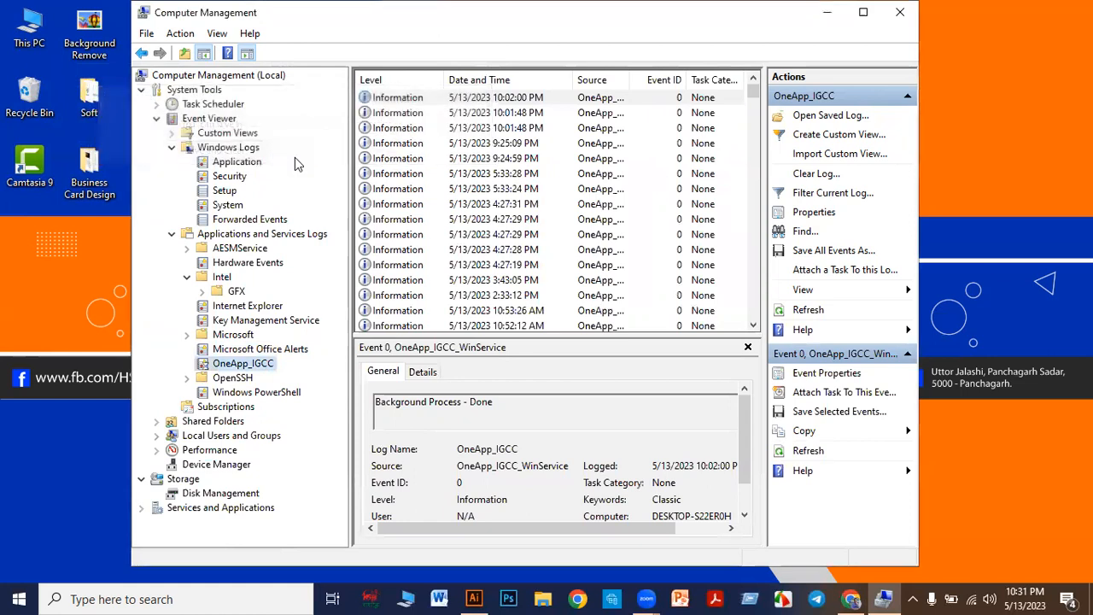
click(247, 393)
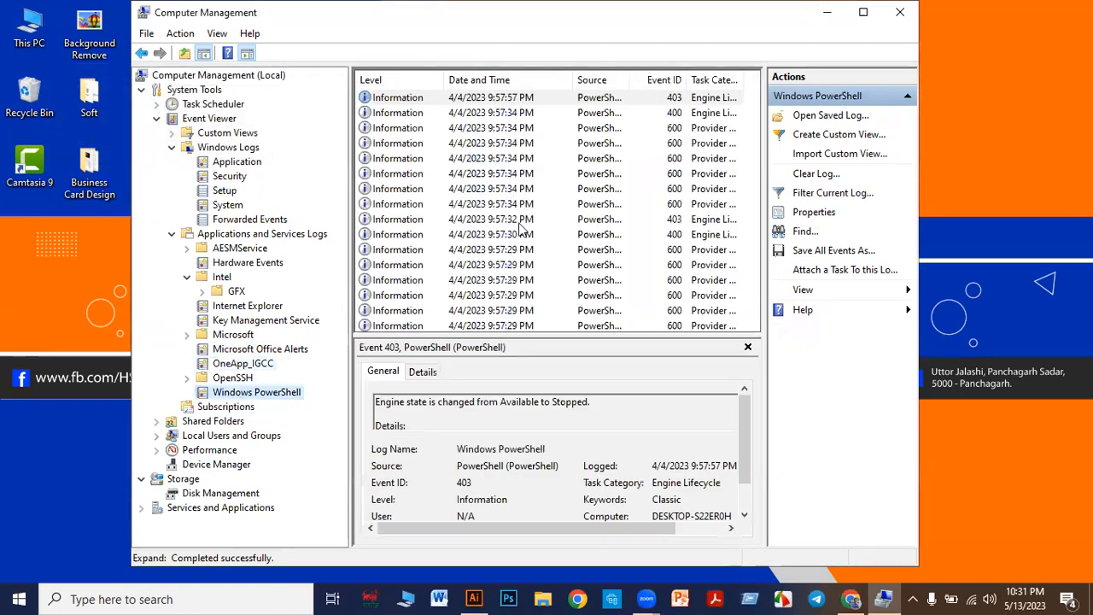
click(814, 173)
click(324, 171)
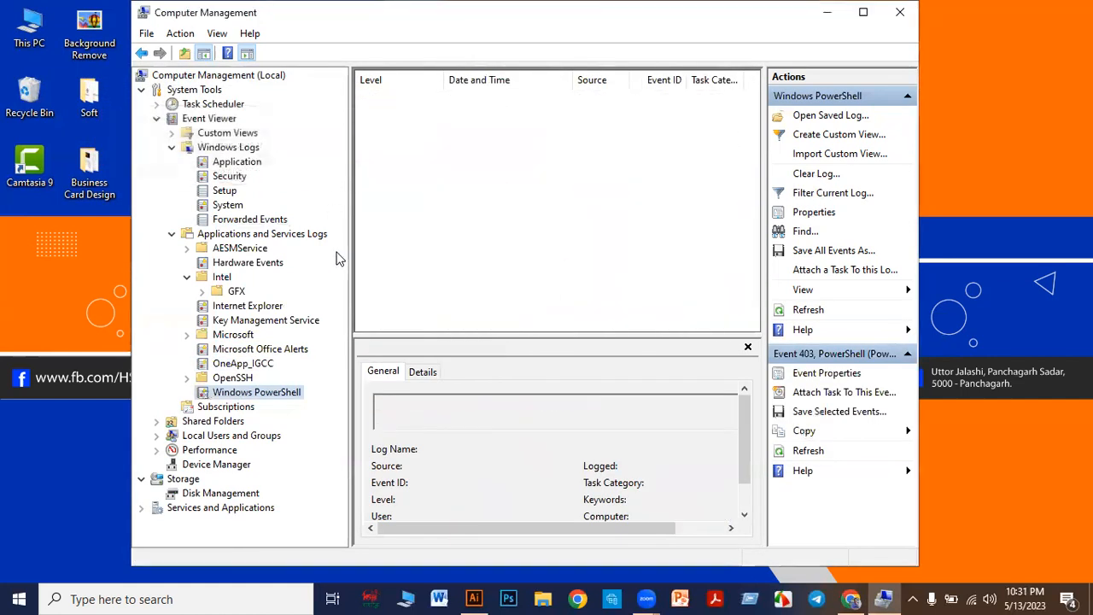
Step: Close Computer Management and refresh the desktop twice
click(901, 13)
right_click(329, 69)
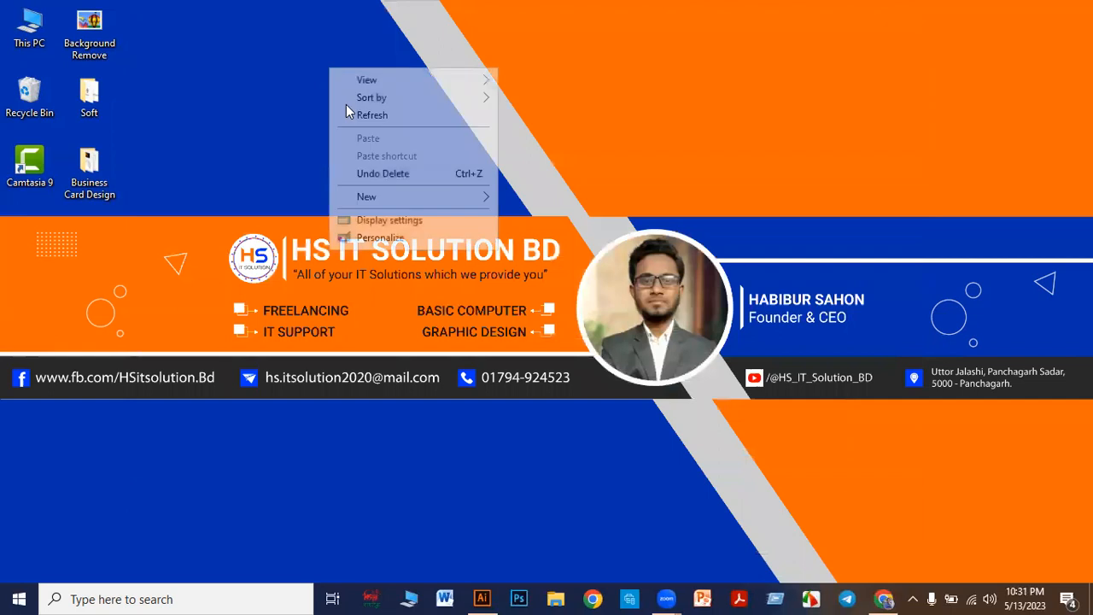
click(355, 116)
right_click(321, 81)
click(350, 122)
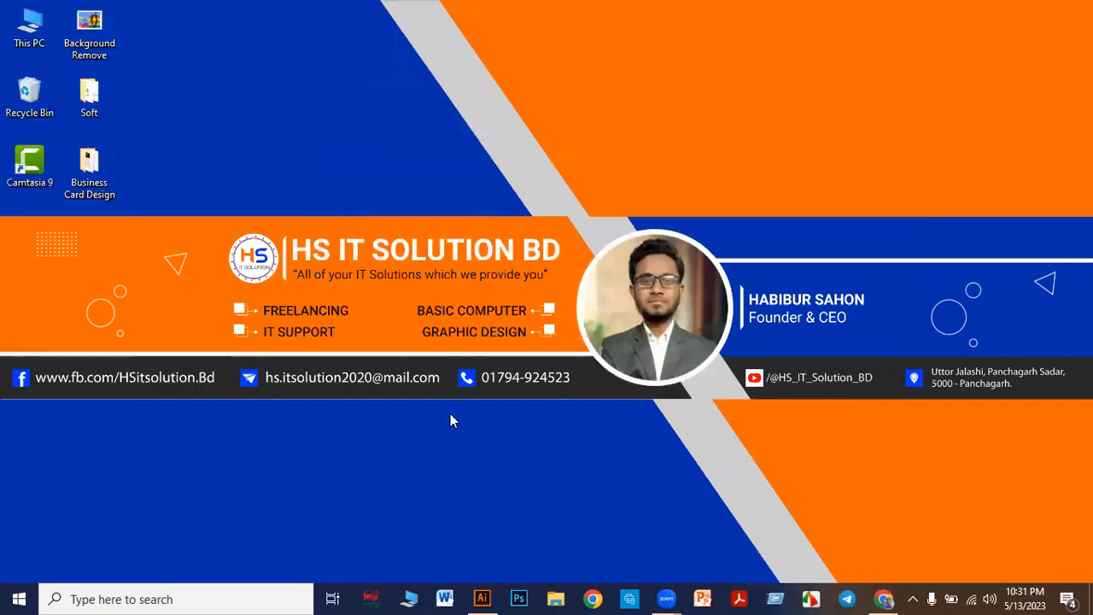
Step: Open This PC twice to look over the drives, closing it and refreshing the desktop each time
double_click(55, 50)
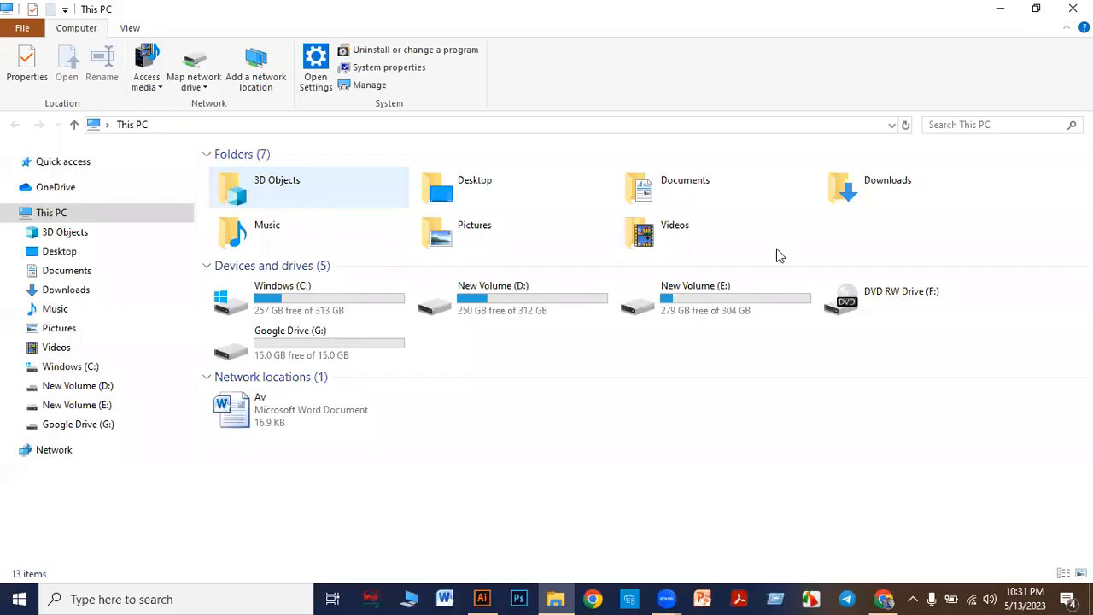
click(1073, 9)
right_click(432, 134)
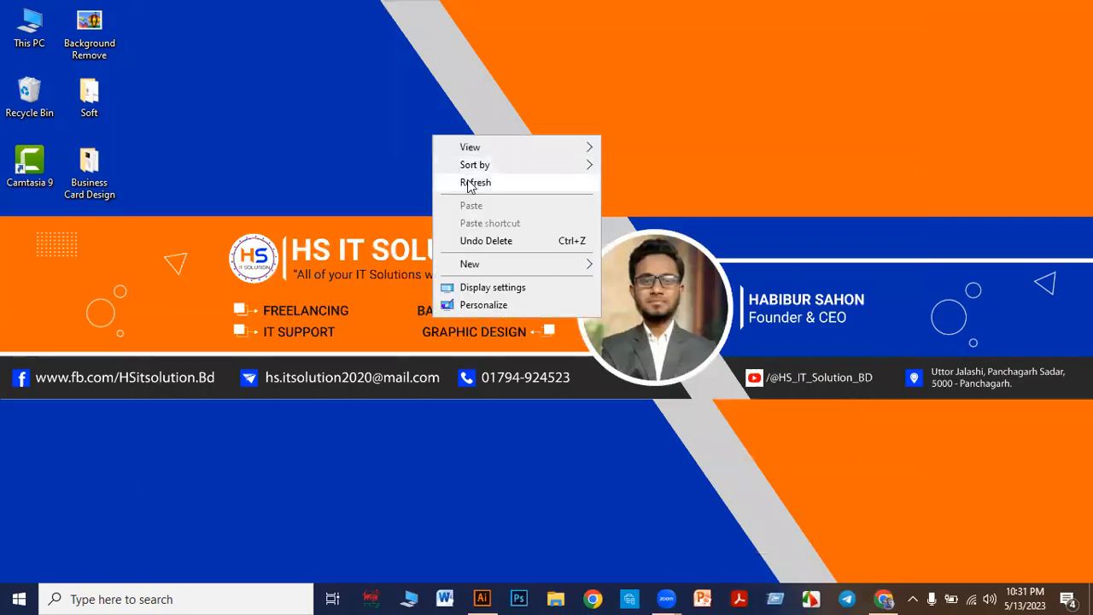
click(469, 184)
double_click(34, 29)
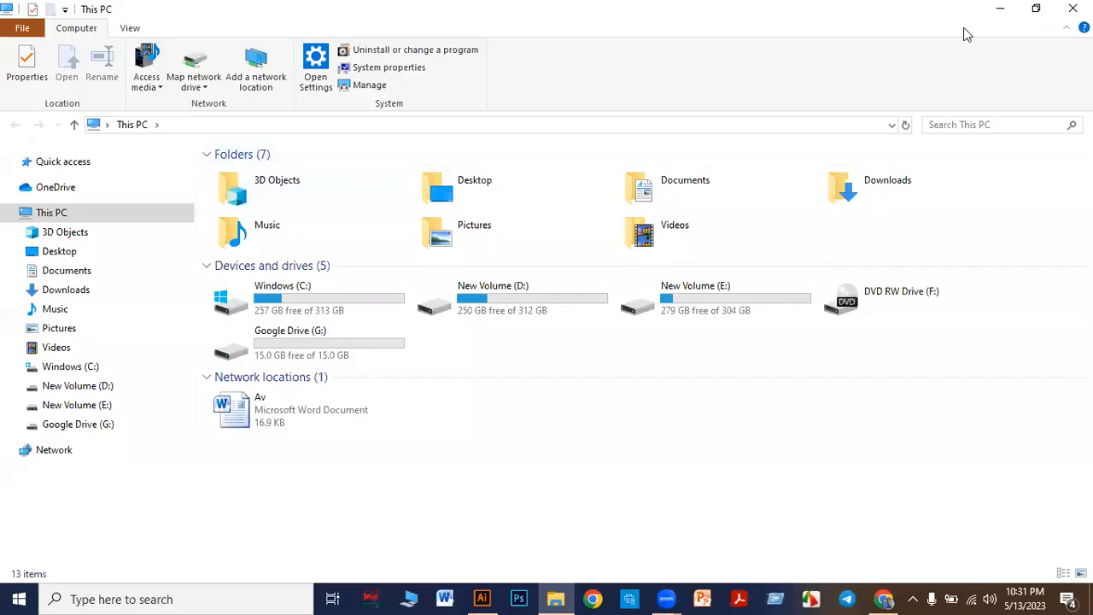
click(1073, 8)
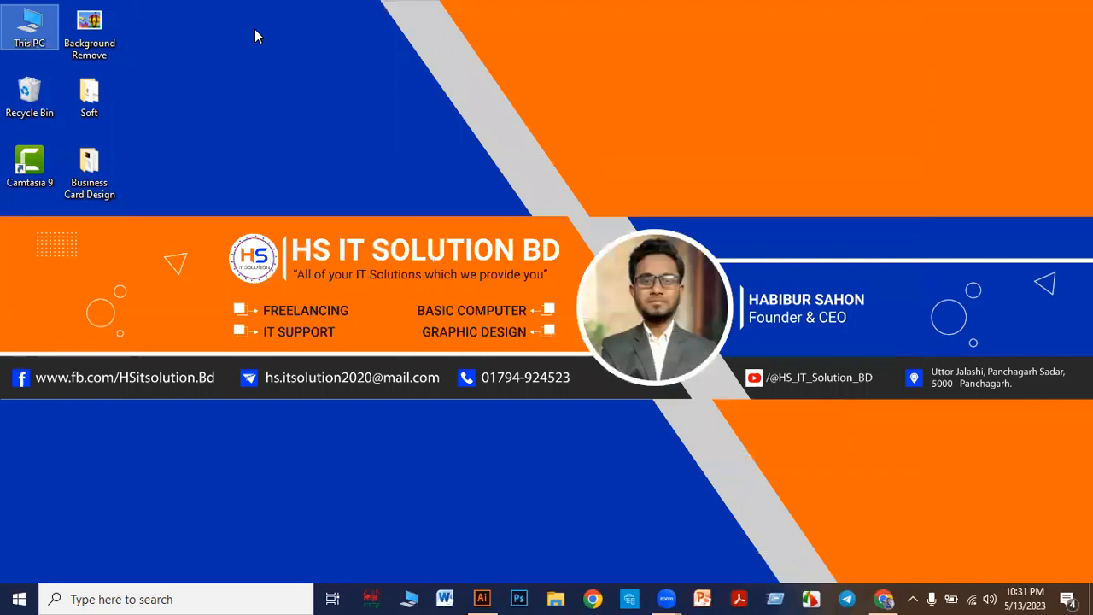
right_click(255, 31)
click(294, 80)
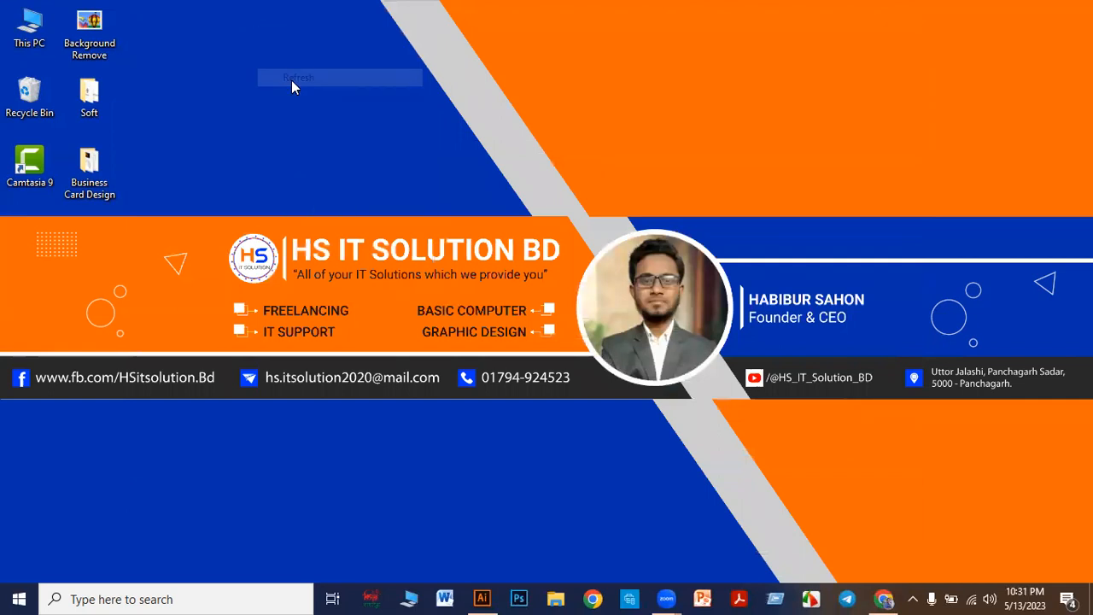
right_click(184, 32)
click(231, 78)
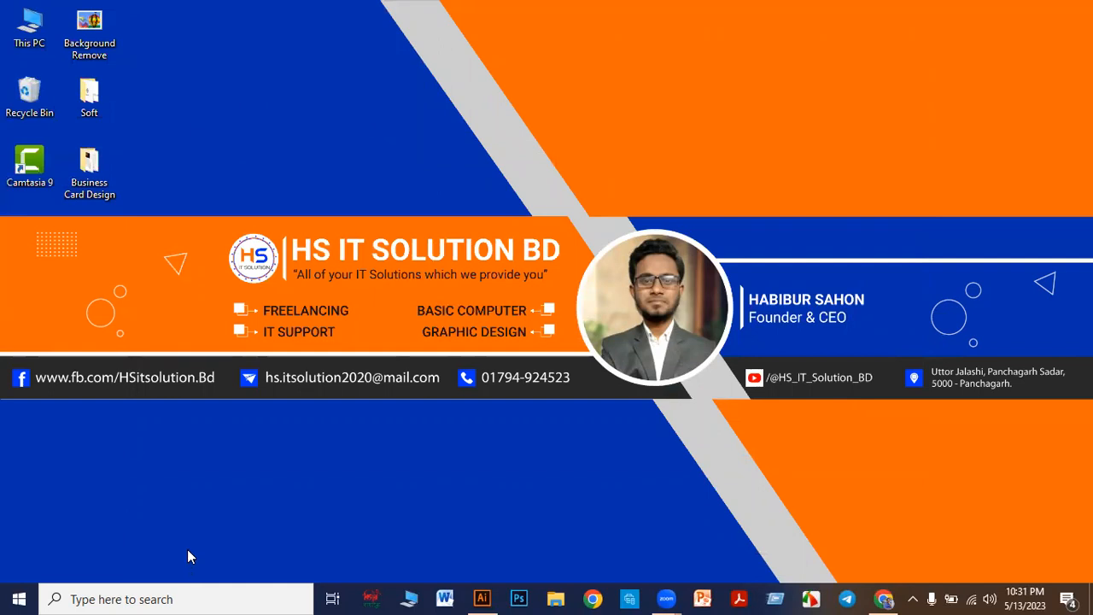
Step: Search Windows for "clean" and pin Disk Cleanup to the taskbar
click(177, 597)
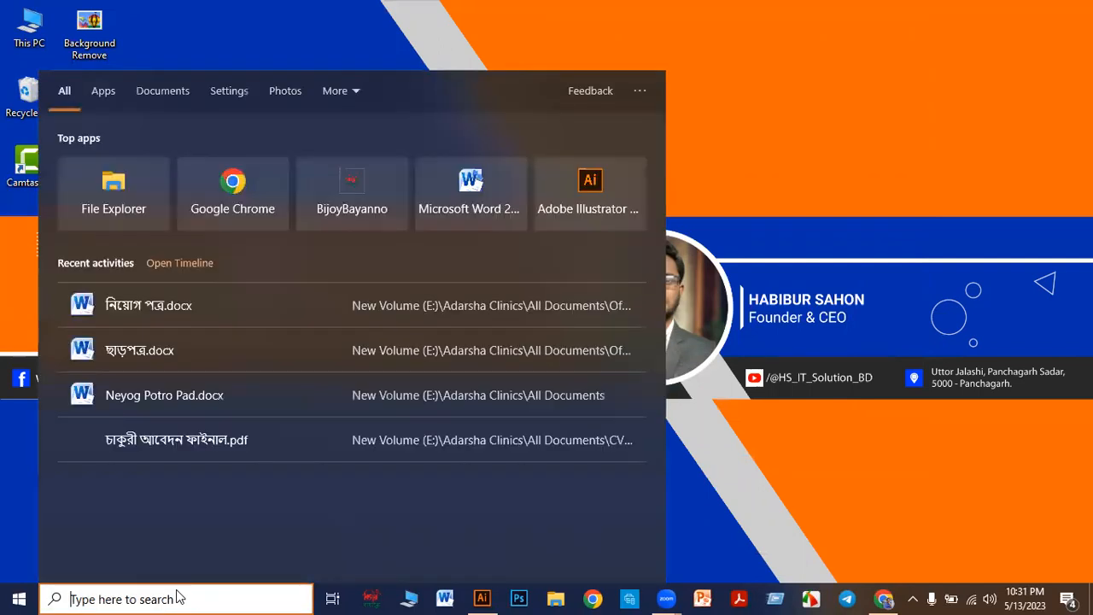
text(clean)
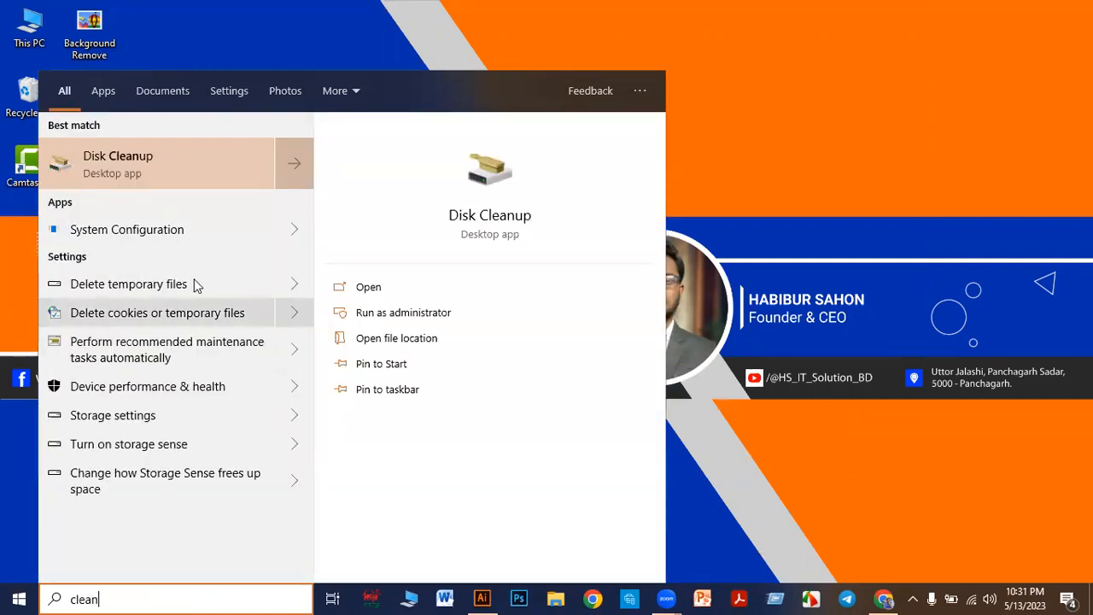
right_click(207, 158)
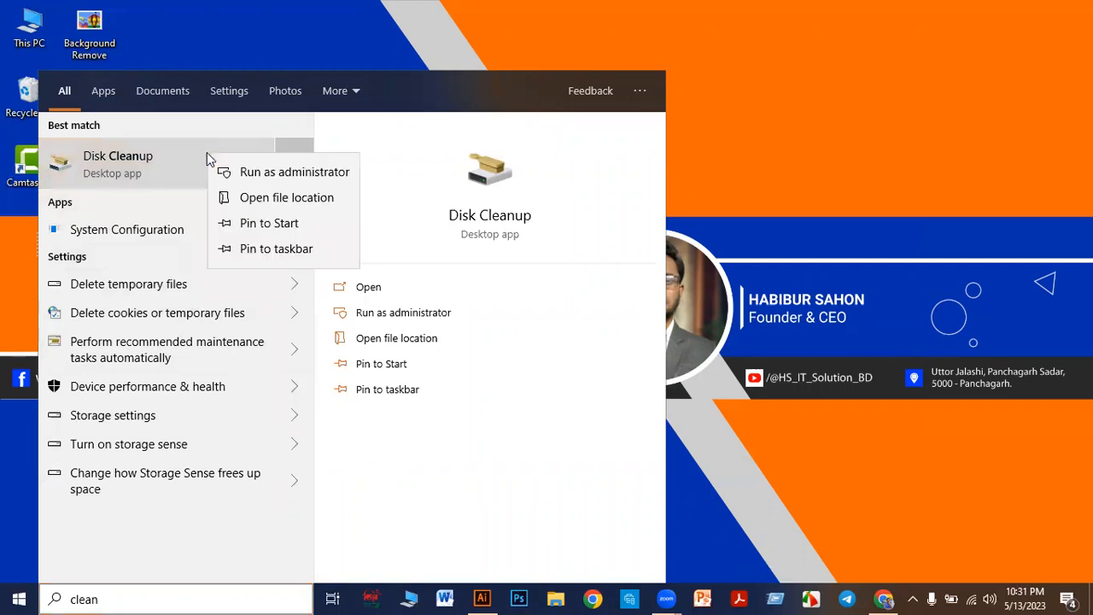
click(294, 249)
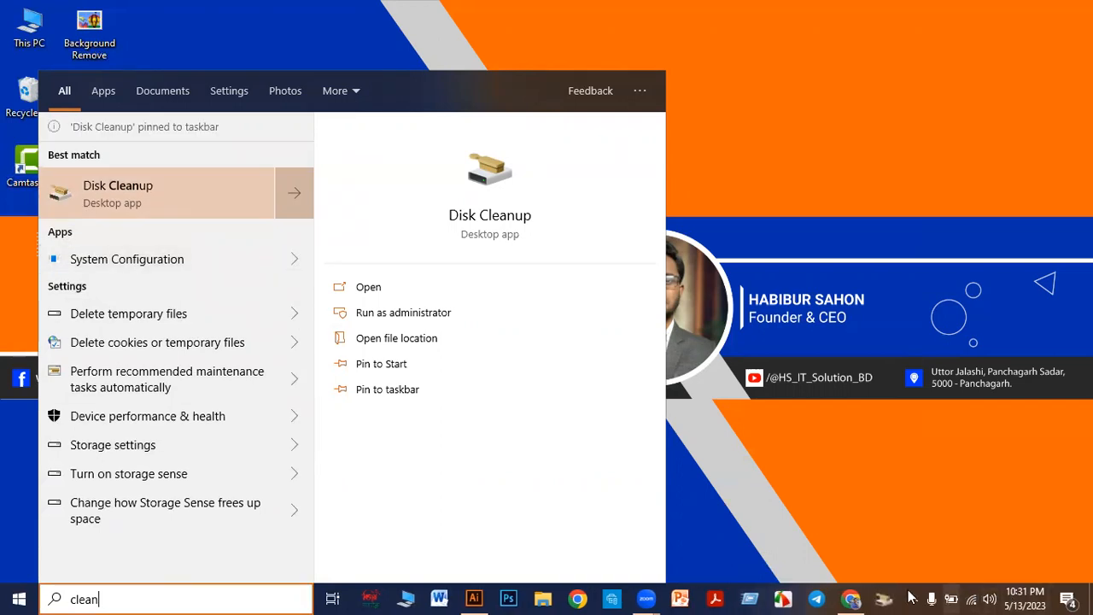
click(850, 148)
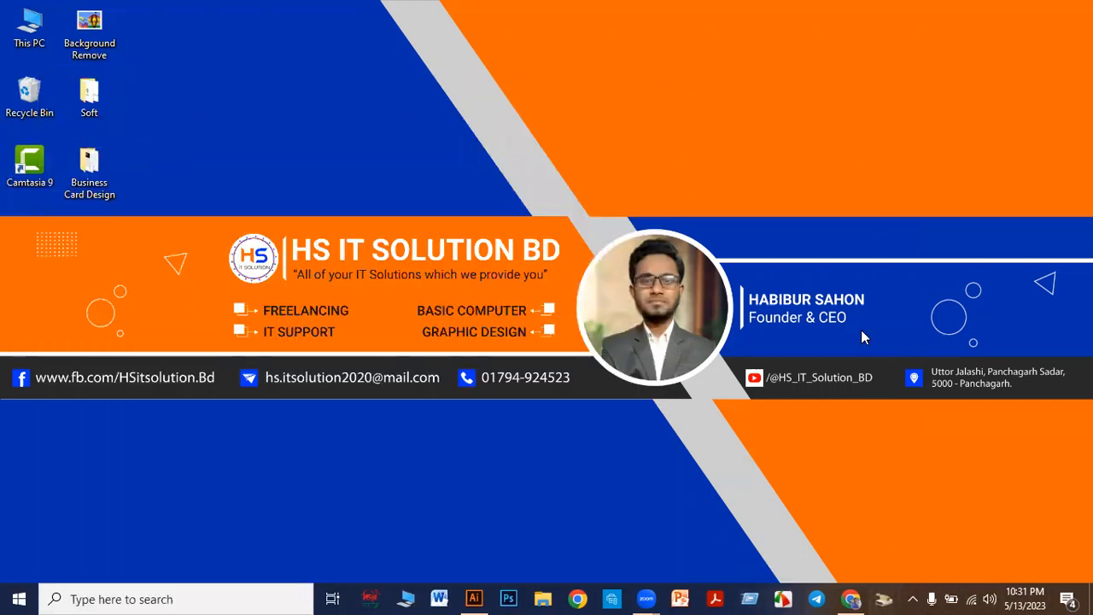
Step: Open Disk Cleanup and scan the Windows (C:) drive
click(551, 300)
click(540, 322)
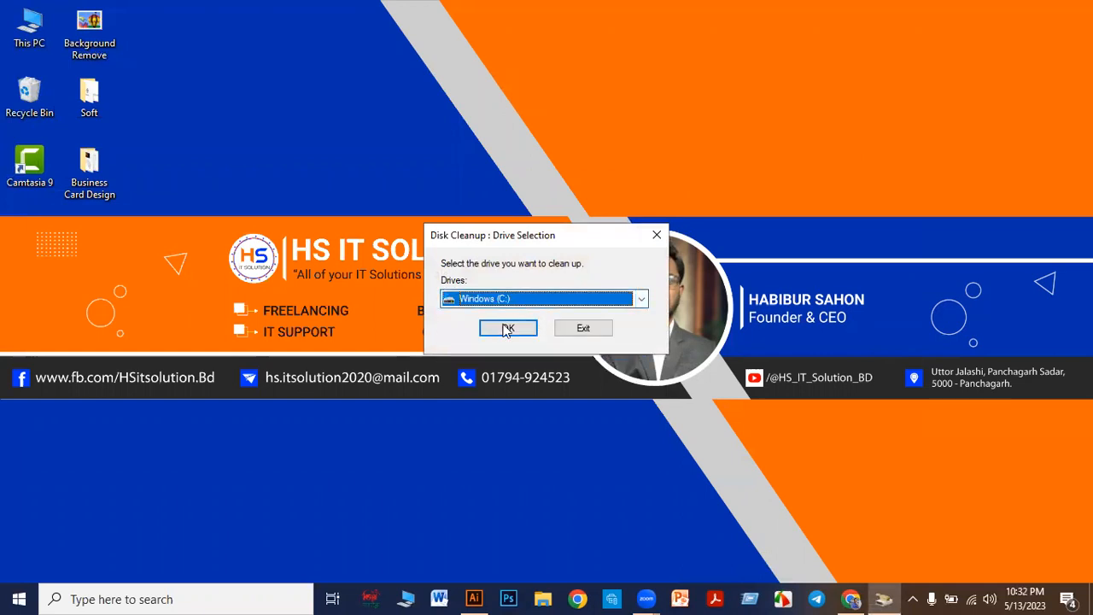
click(512, 330)
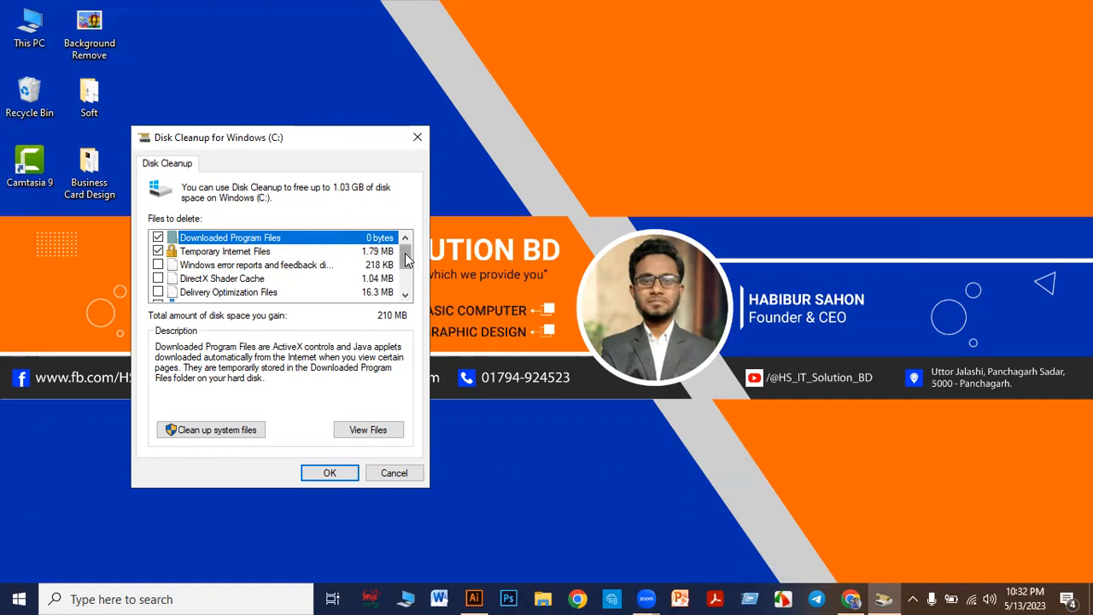
Step: Mark Recycle Bin and Temporary files for deletion, leave Downloads out and exclude Thumbnails
mouse_move(406, 261)
mouse_down()
mouse_move(406, 282)
mouse_move(406, 272)
mouse_up()
drag(363, 141, 390, 158)
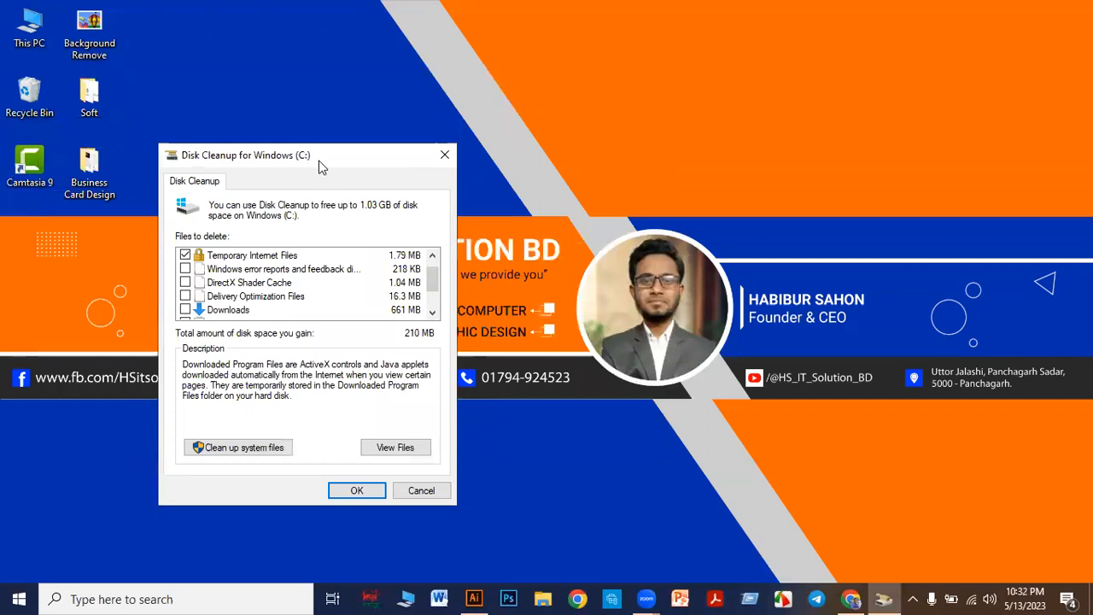
drag(320, 167, 419, 167)
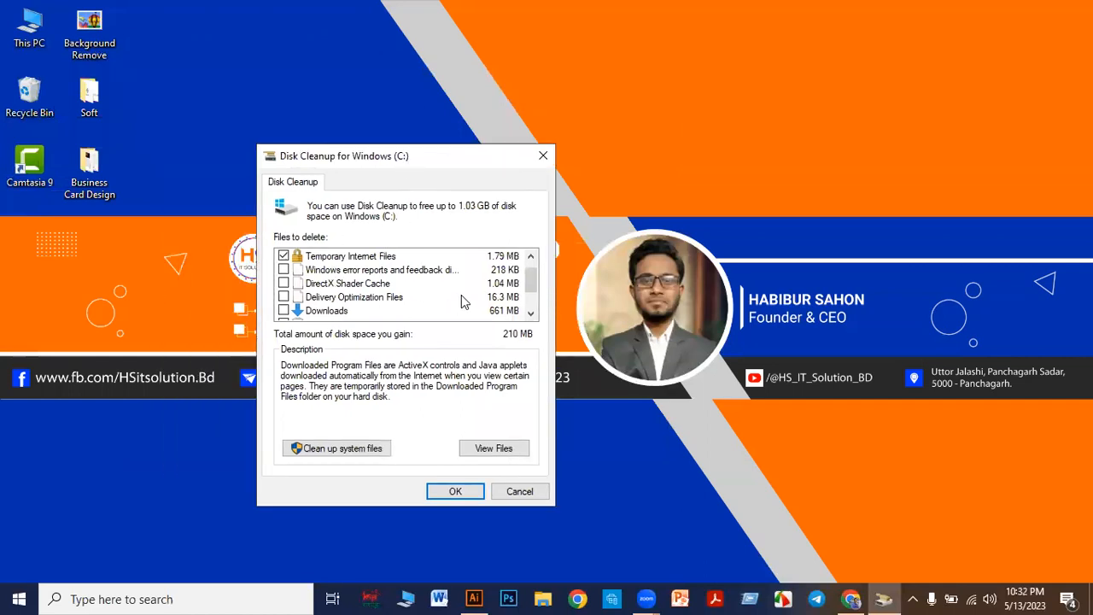
drag(534, 284, 535, 297)
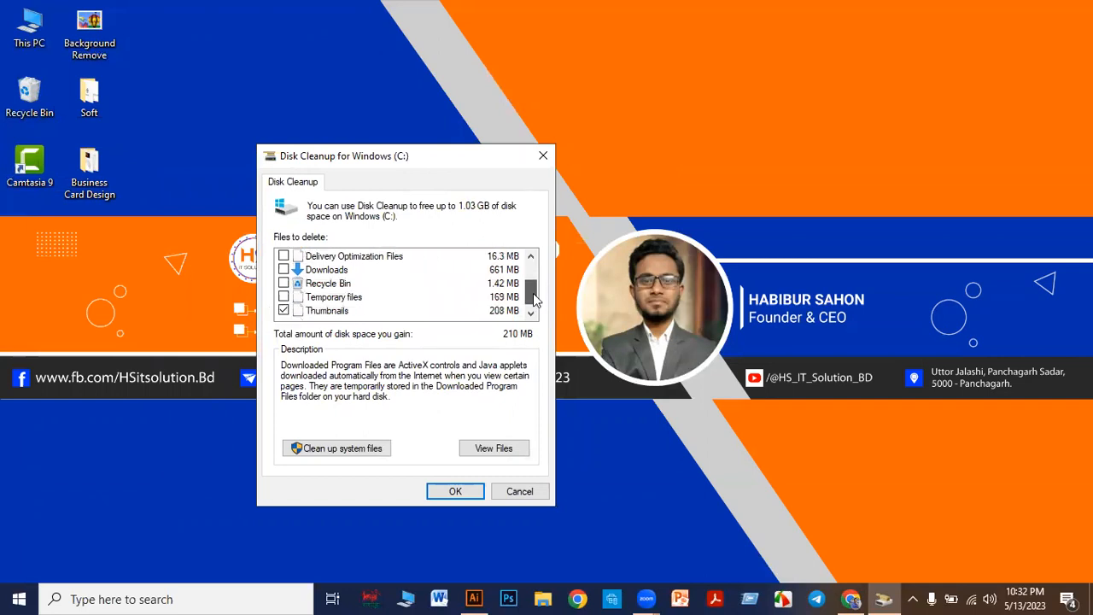
click(335, 283)
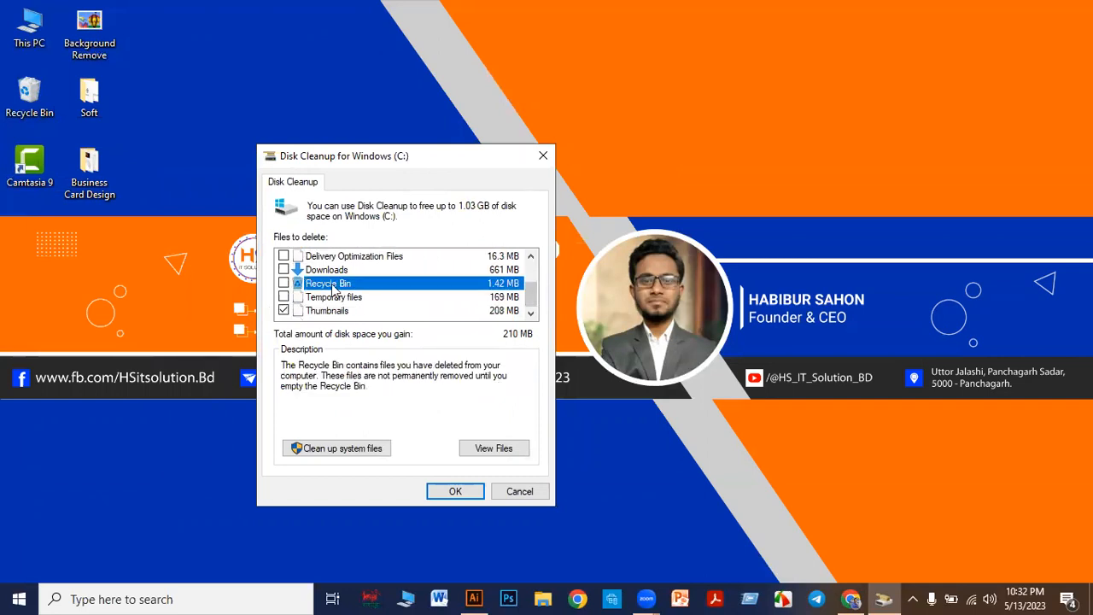
click(285, 270)
click(284, 283)
click(285, 270)
click(284, 298)
mouse_move(531, 297)
mouse_down()
mouse_move(533, 271)
mouse_move(532, 318)
mouse_move(532, 276)
mouse_up()
click(283, 310)
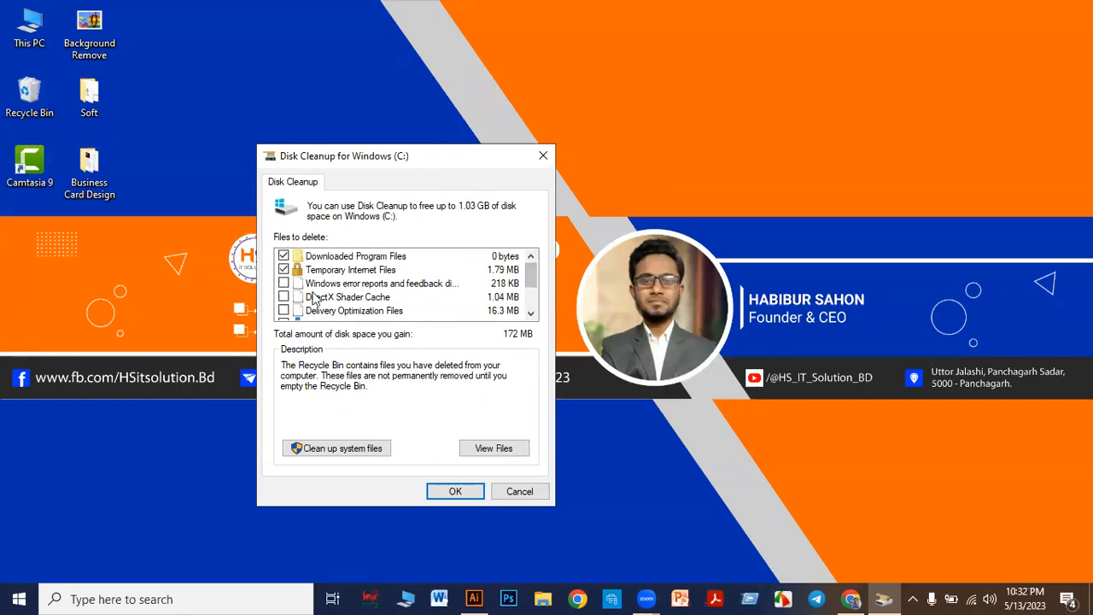
Step: Mark the Windows error reports, DirectX Shader Cache and Delivery Optimization Files for deletion
mouse_move(531, 274)
mouse_down()
mouse_move(532, 295)
mouse_move(532, 279)
mouse_up()
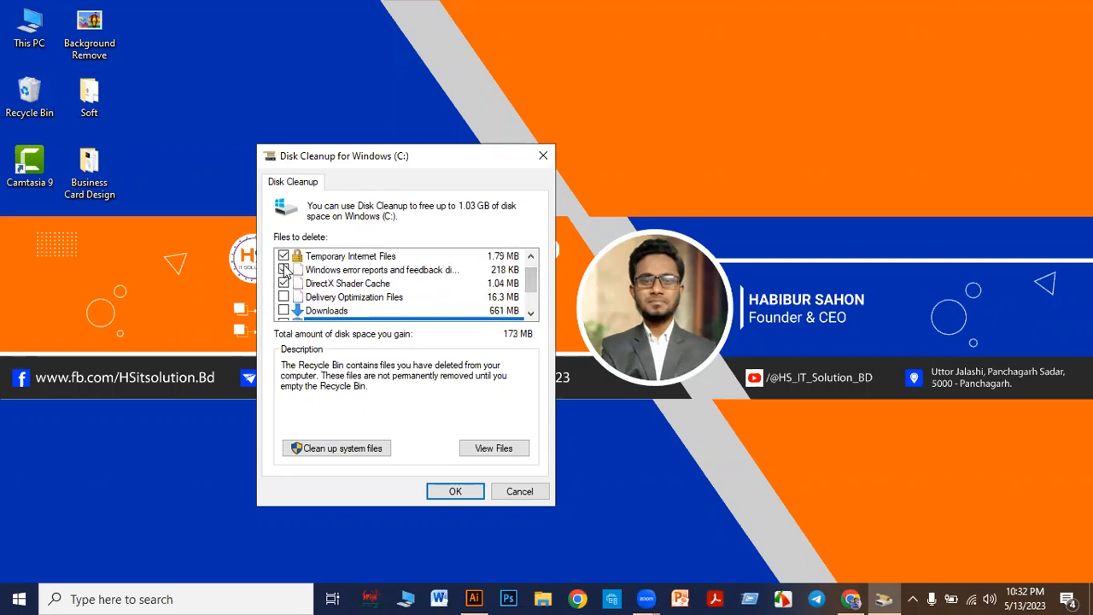
click(289, 297)
scroll(531, 286, down, 1)
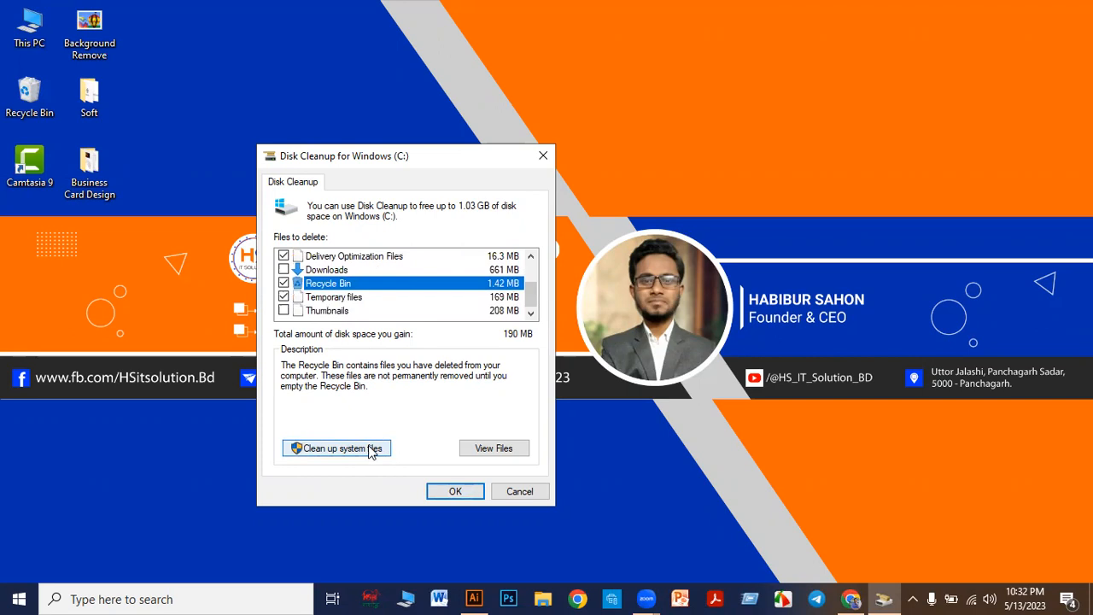
Step: Start the system files scan for the Windows (C:) drive and refresh the desktop during the calculation
click(336, 448)
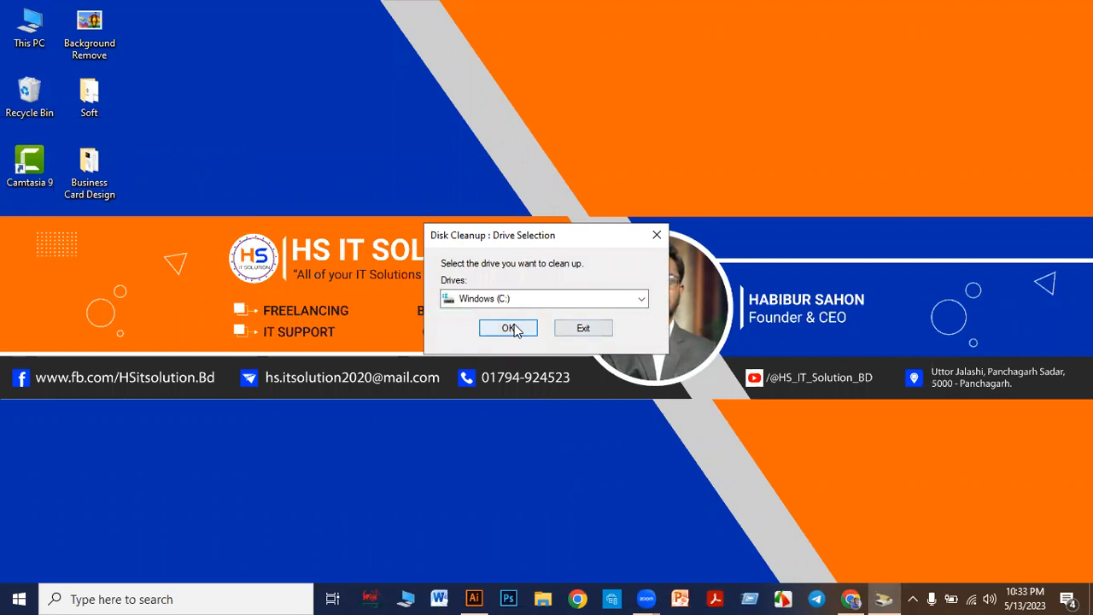
click(515, 331)
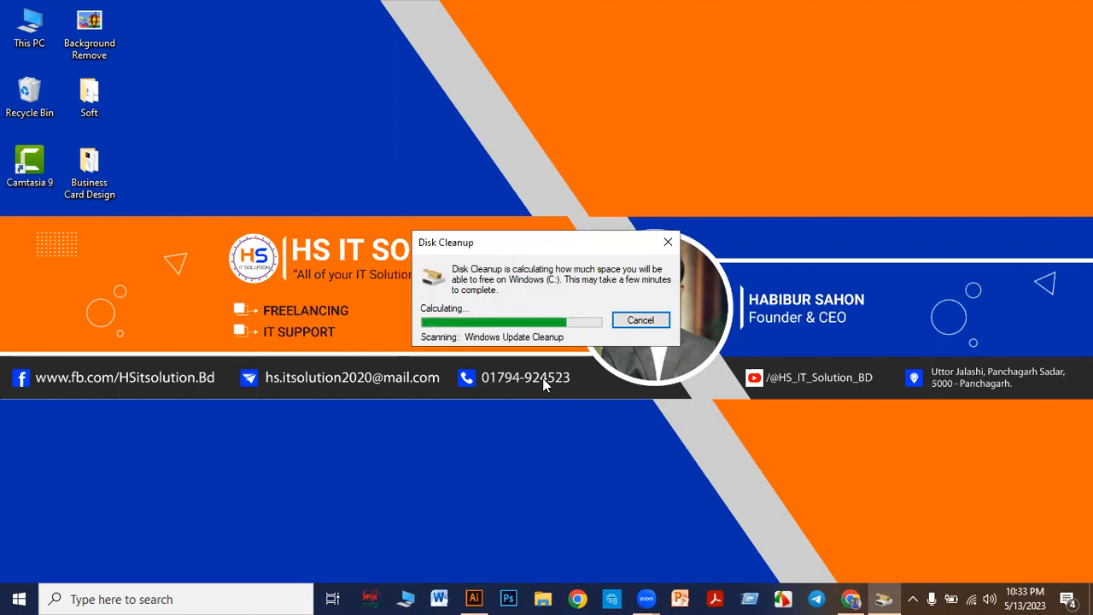
right_click(745, 92)
click(779, 141)
right_click(740, 73)
click(769, 112)
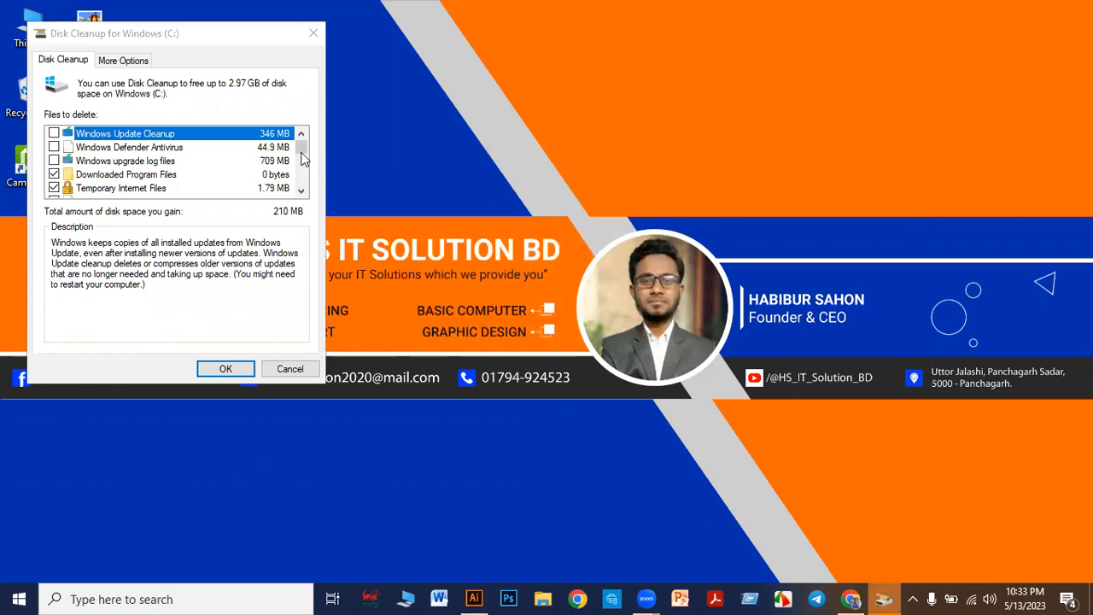
Step: Review the files to delete on Windows (C:), then run the cleanup with the preselected categories and confirm the deletion
drag(303, 158, 303, 190)
click(245, 371)
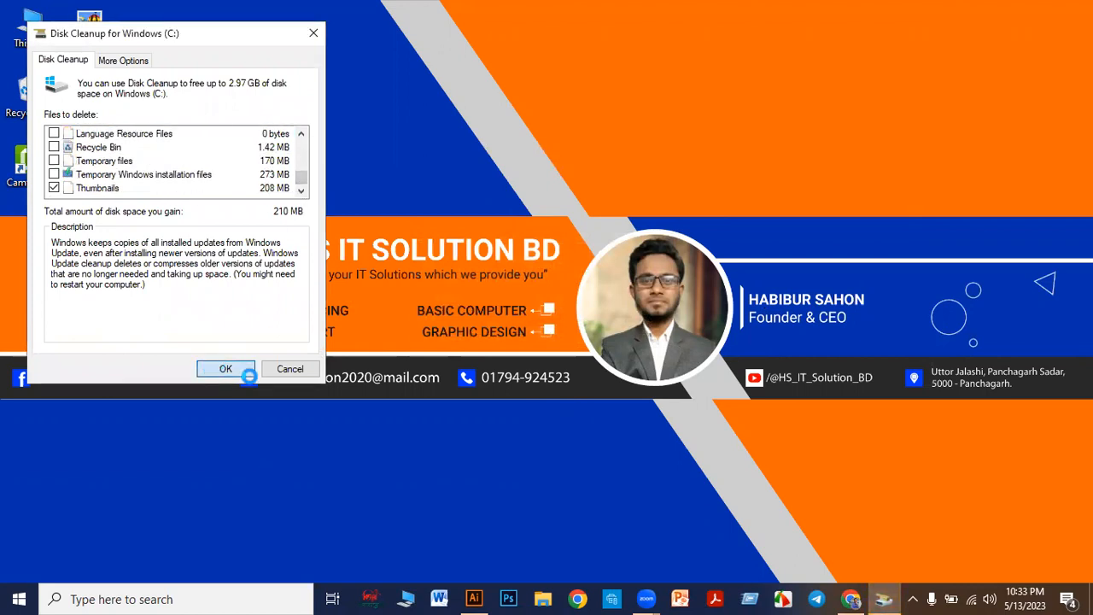
click(571, 314)
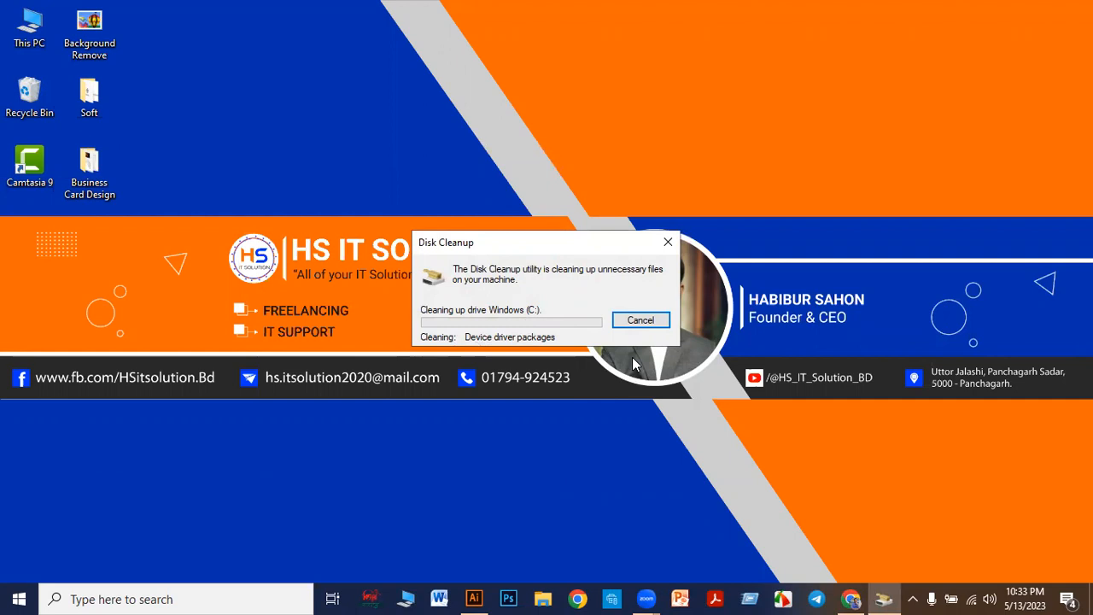
Step: Refresh the desktop twice while Disk Cleanup finishes cleaning the Windows (C:) drive
right_click(739, 65)
click(784, 112)
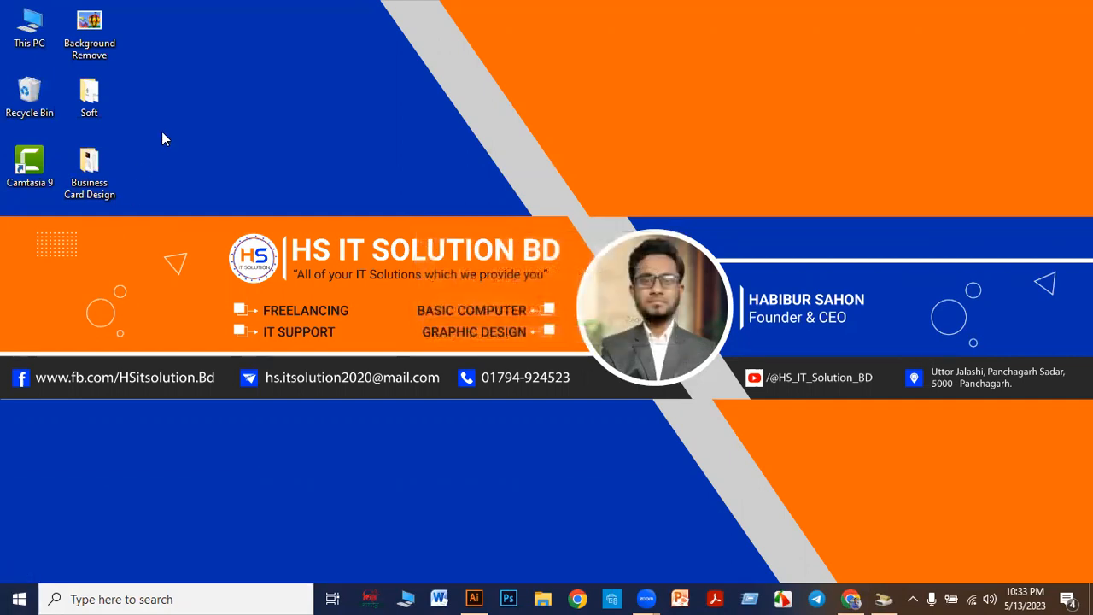
right_click(213, 84)
click(244, 131)
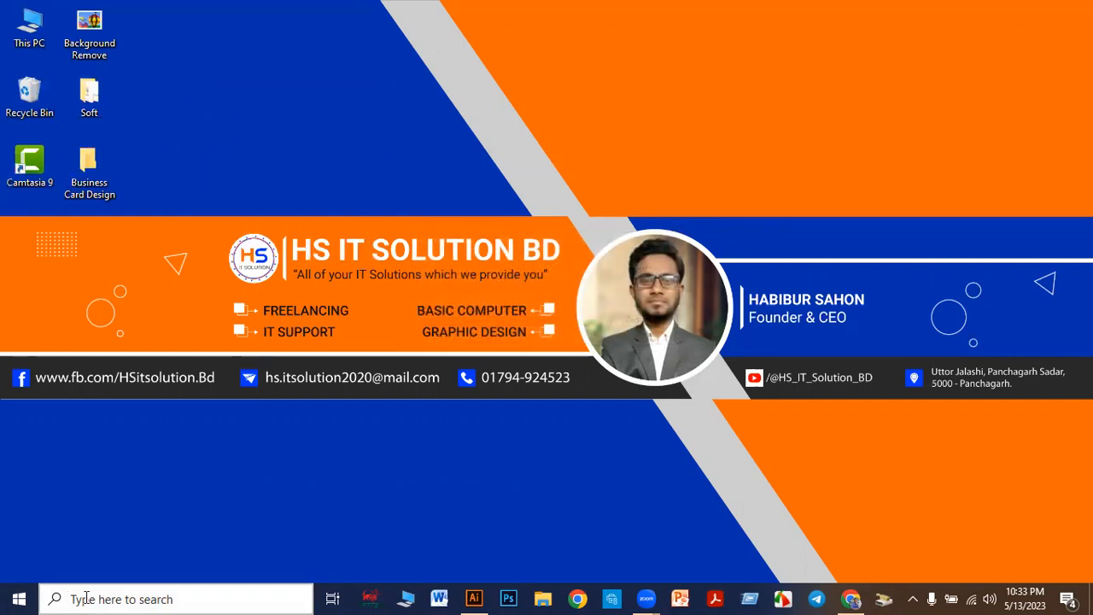
Step: Find the Run app through Windows search, open it and run the tree command
click(85, 598)
text(ru)
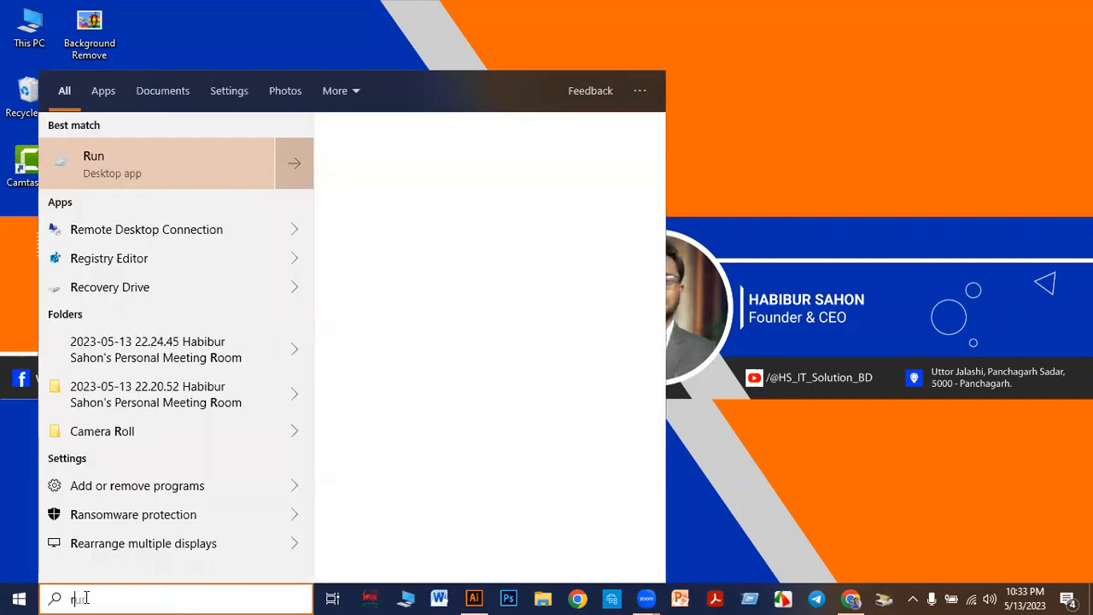
text(n)
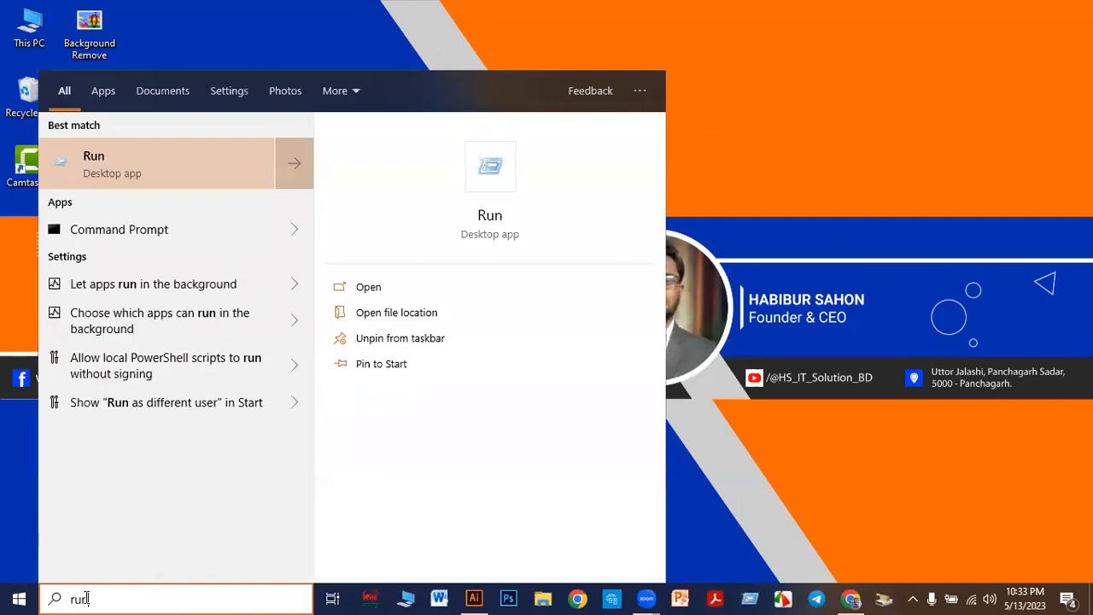
click(197, 159)
text(tree)
drag(131, 500, 42, 502)
click(126, 498)
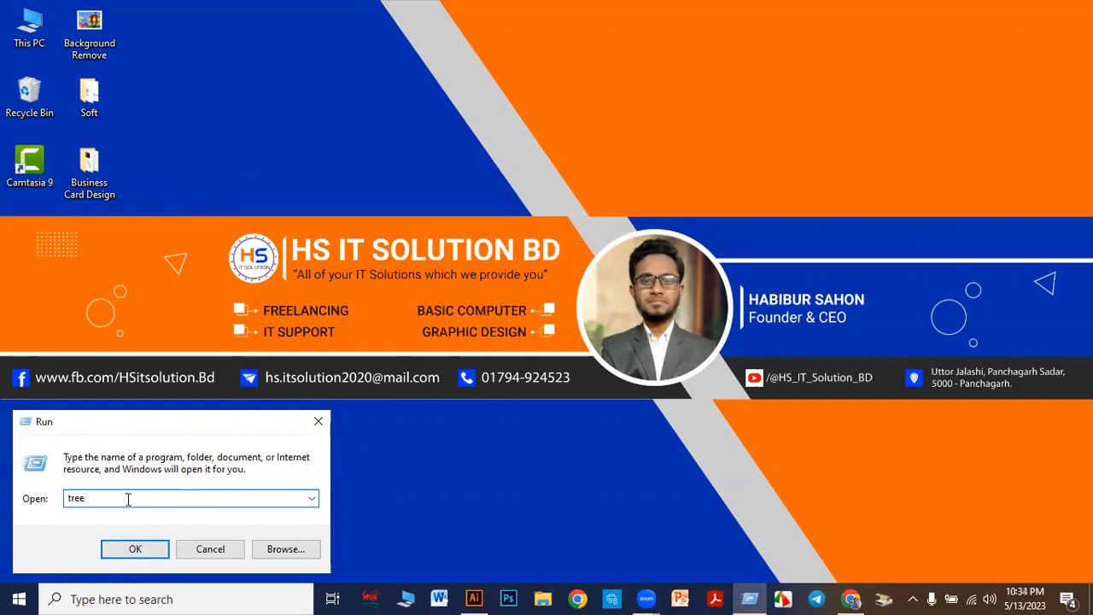
click(133, 549)
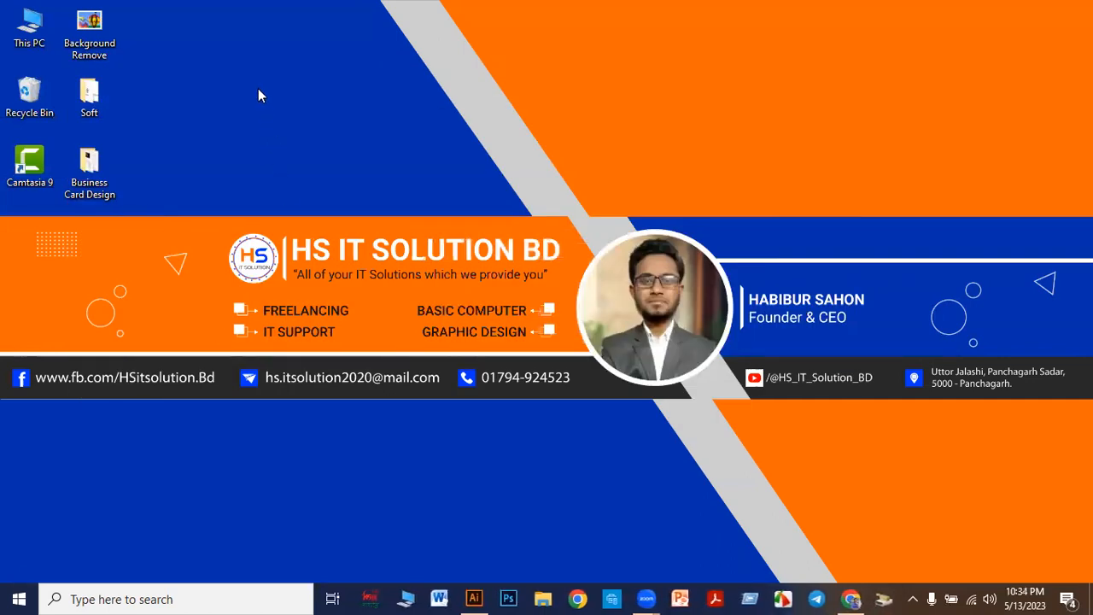
Step: Refresh the desktop five times in a row after running the tree command
right_click(258, 89)
click(292, 143)
right_click(245, 71)
click(292, 123)
right_click(241, 66)
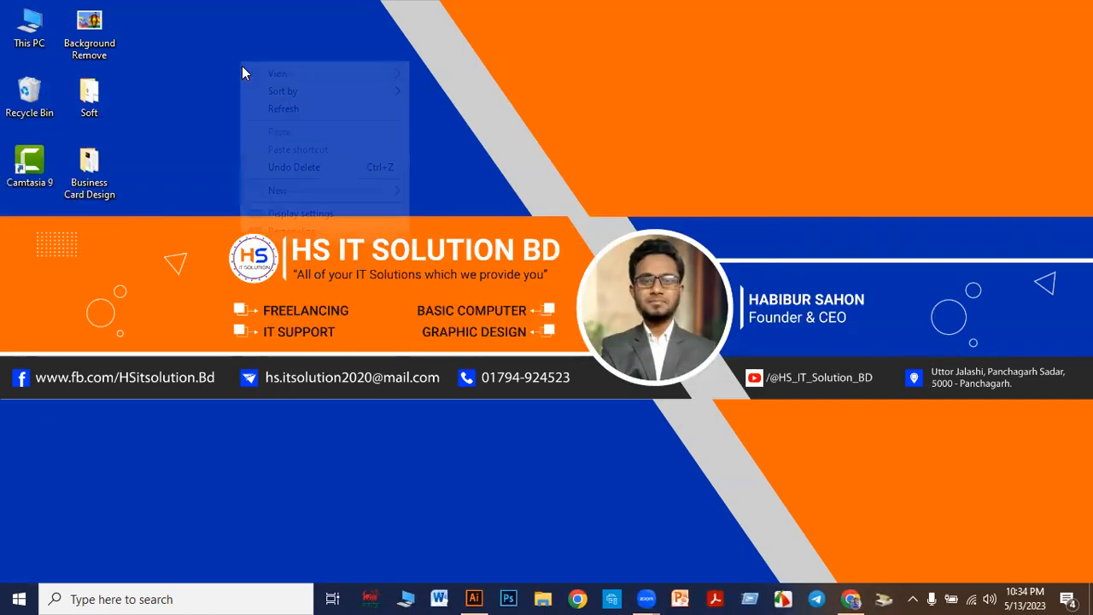
click(270, 108)
right_click(226, 43)
click(250, 91)
right_click(210, 42)
click(252, 85)
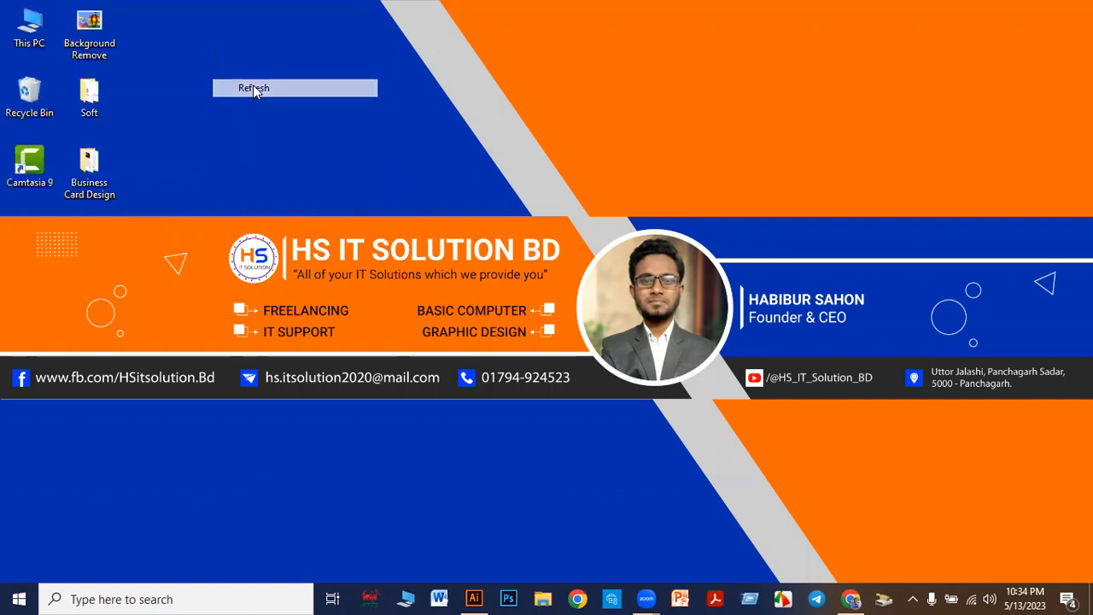